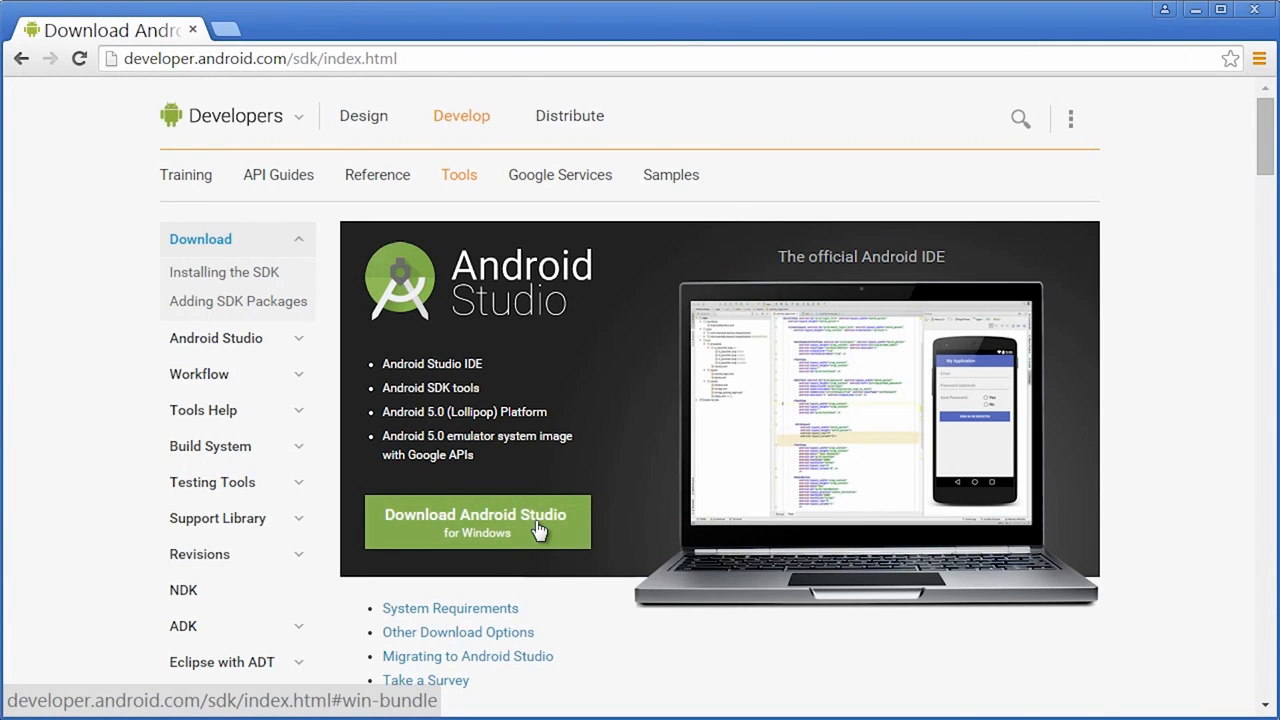
Download Android Studio for Windows, agreeing to the terms and conditions and keeping the flagged installer file.
left_click(539, 530)
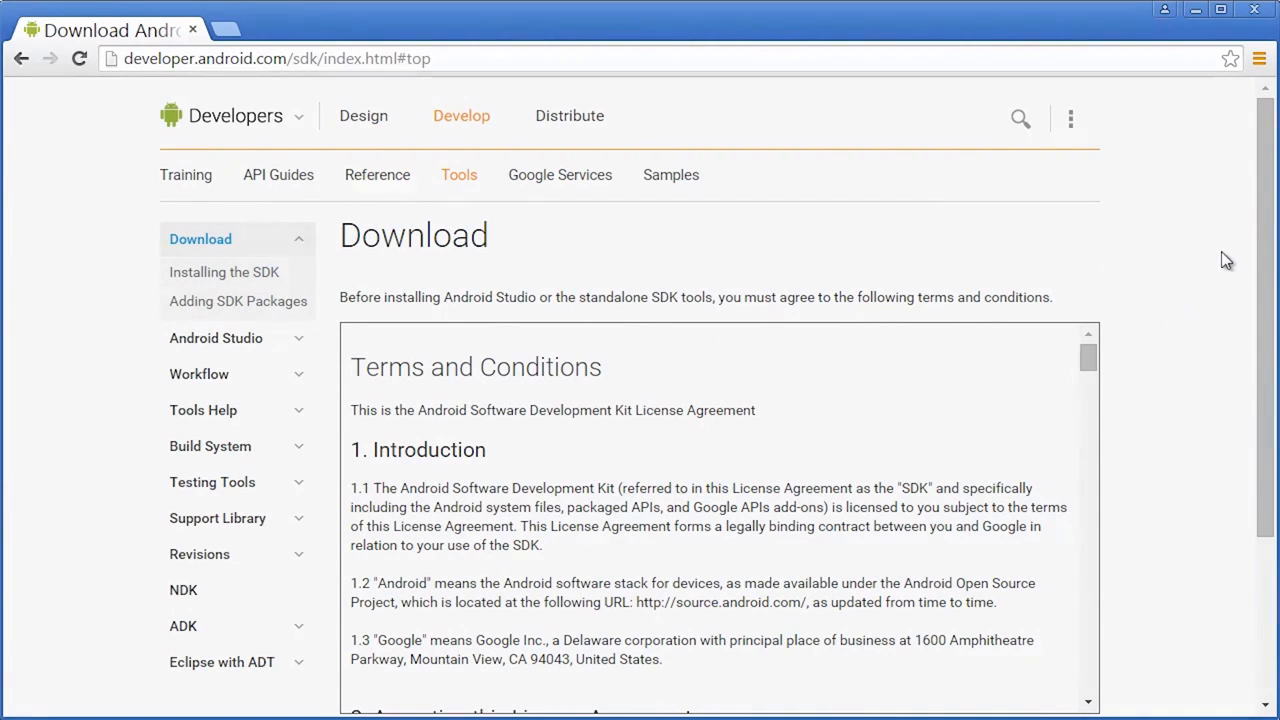
left_click_drag(1262, 210, 1272, 348)
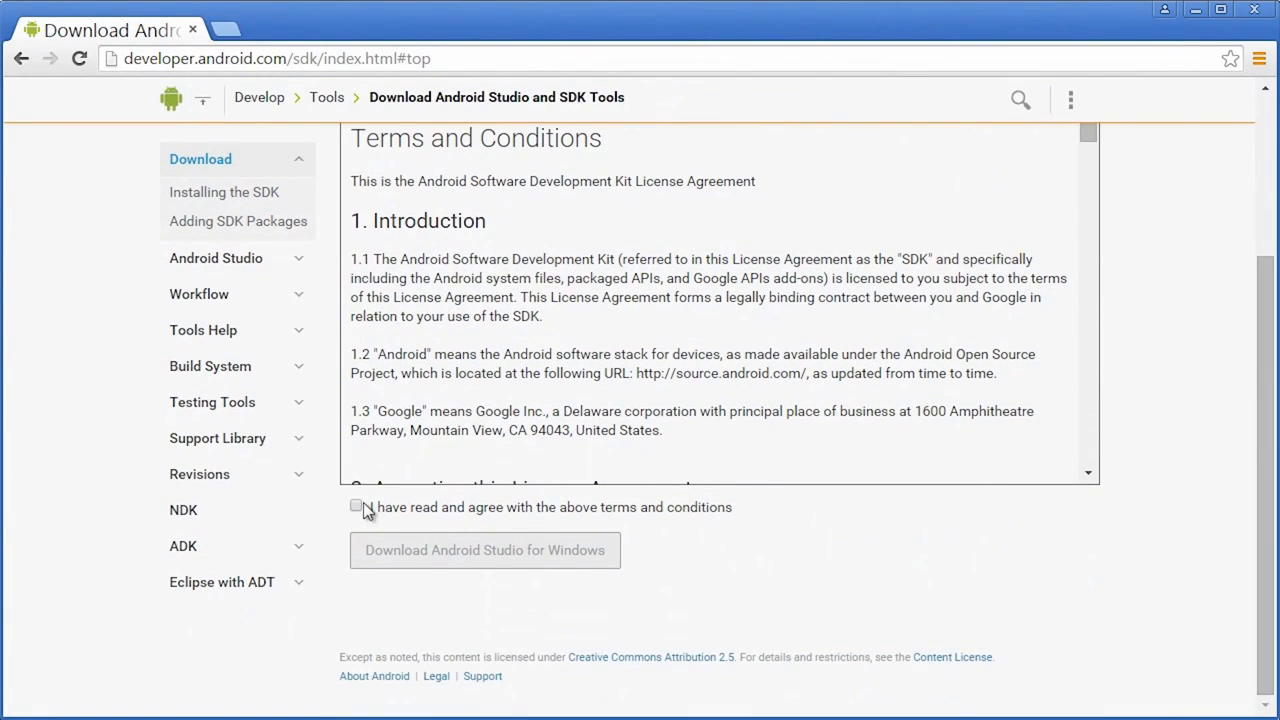
left_click(358, 507)
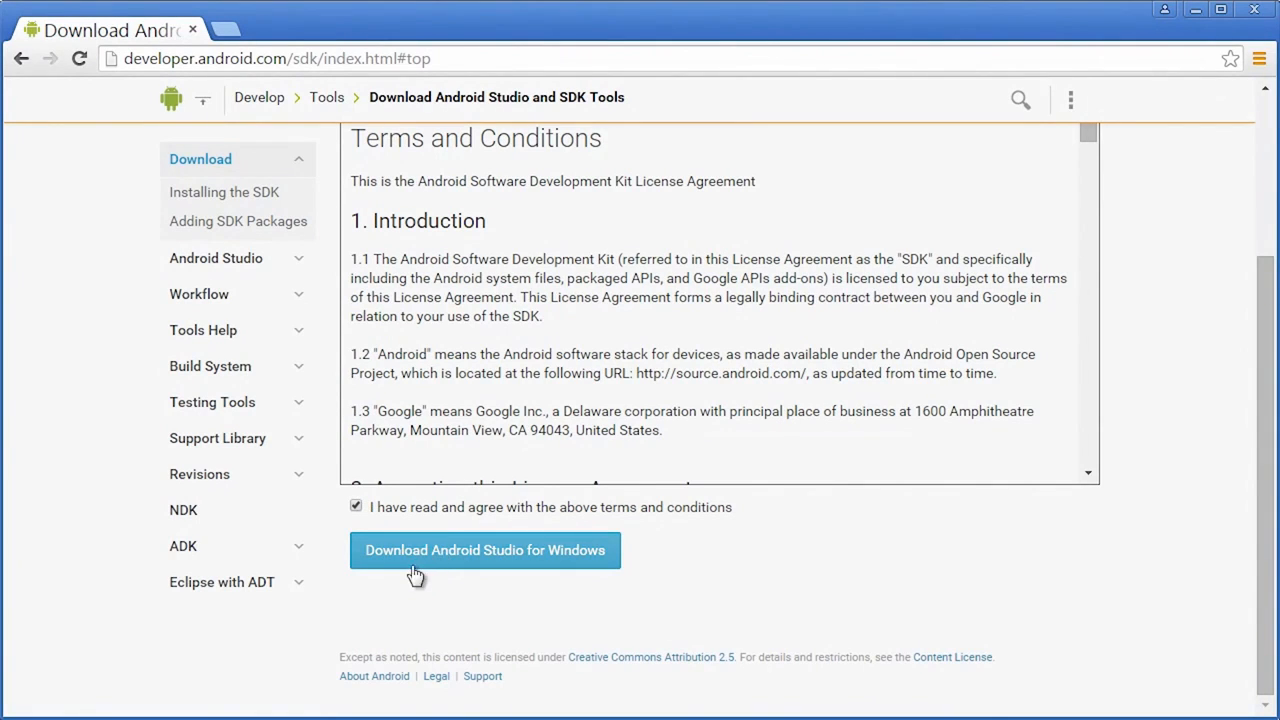
left_click(489, 556)
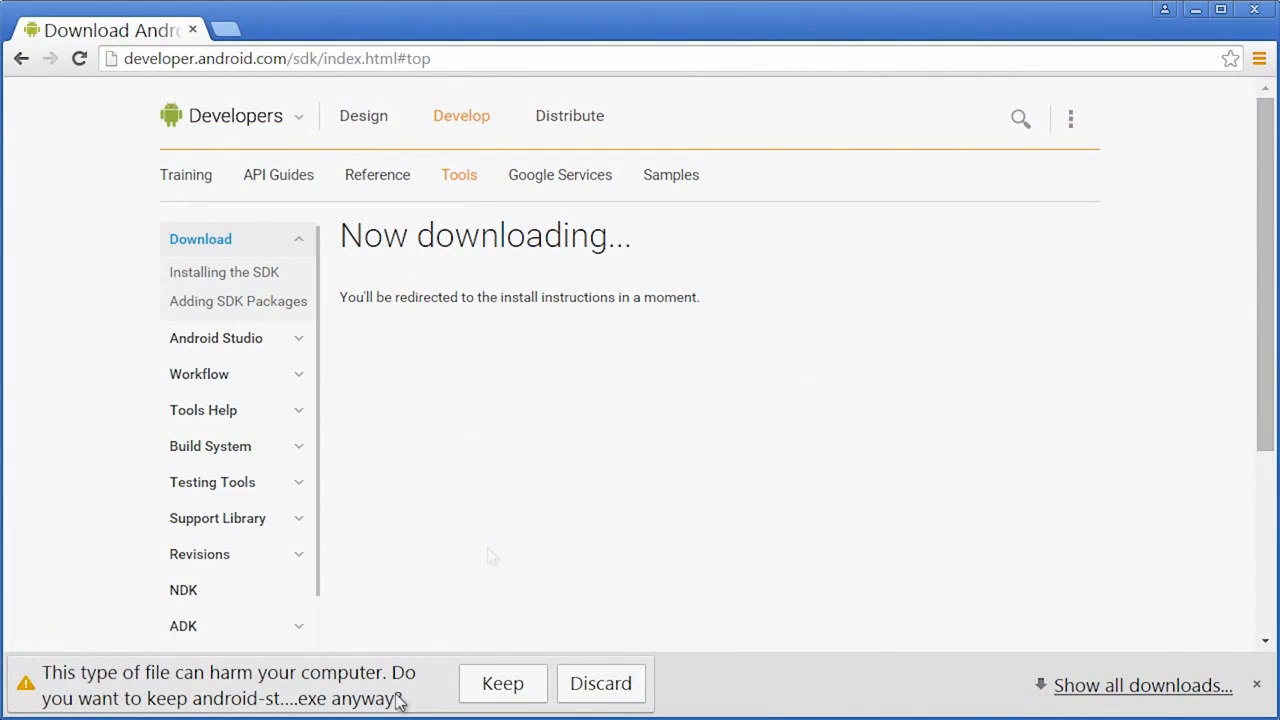
left_click(500, 690)
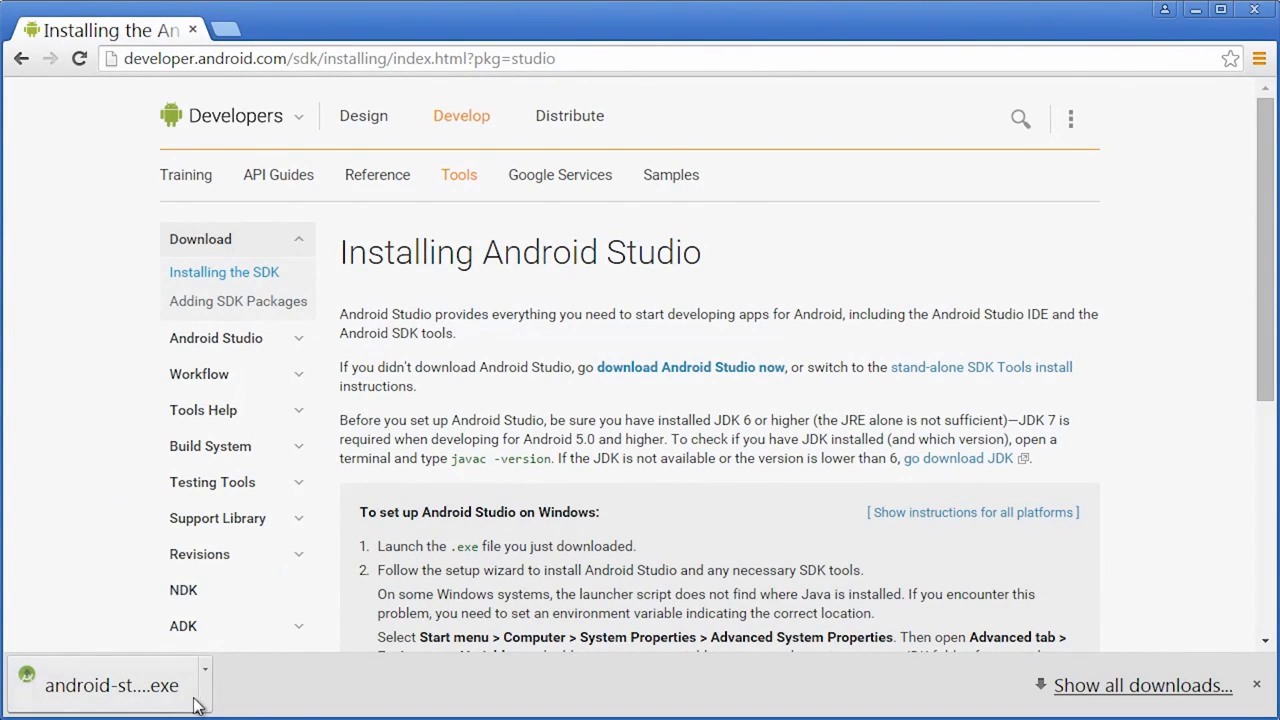
Run the downloaded Android Studio installer and keep all listed components selected for installation.
left_click(147, 690)
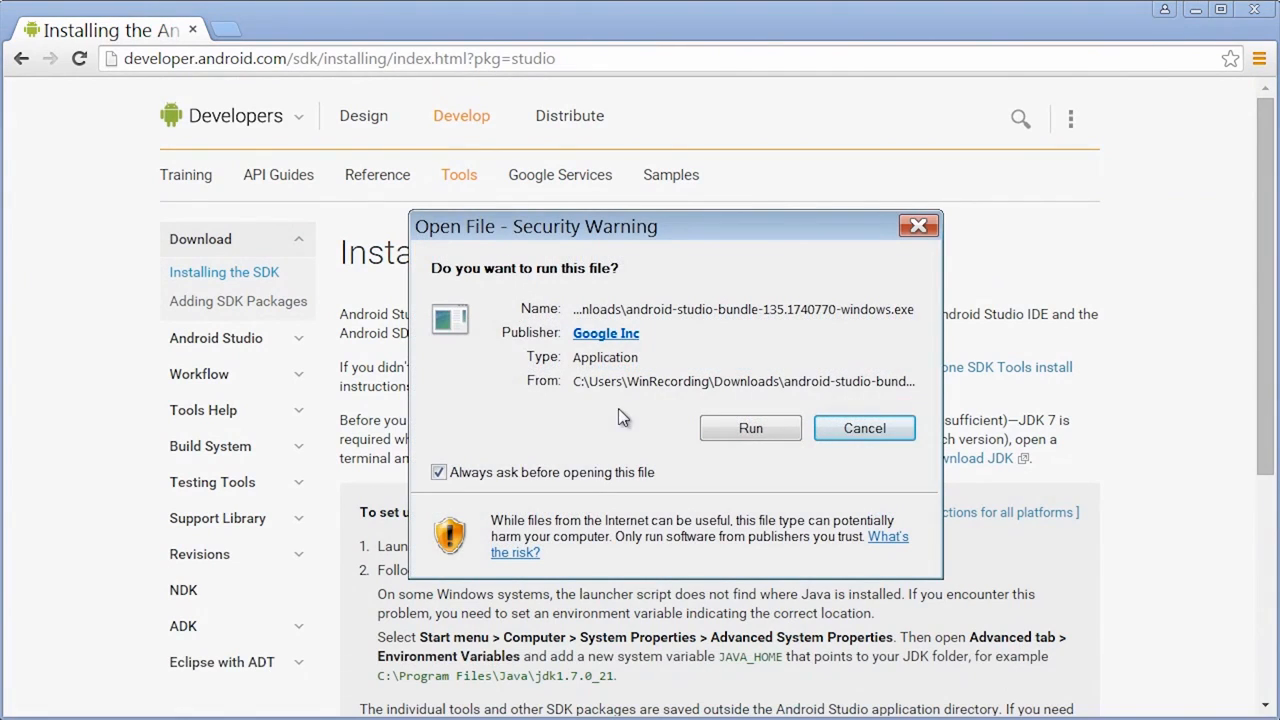
left_click(747, 428)
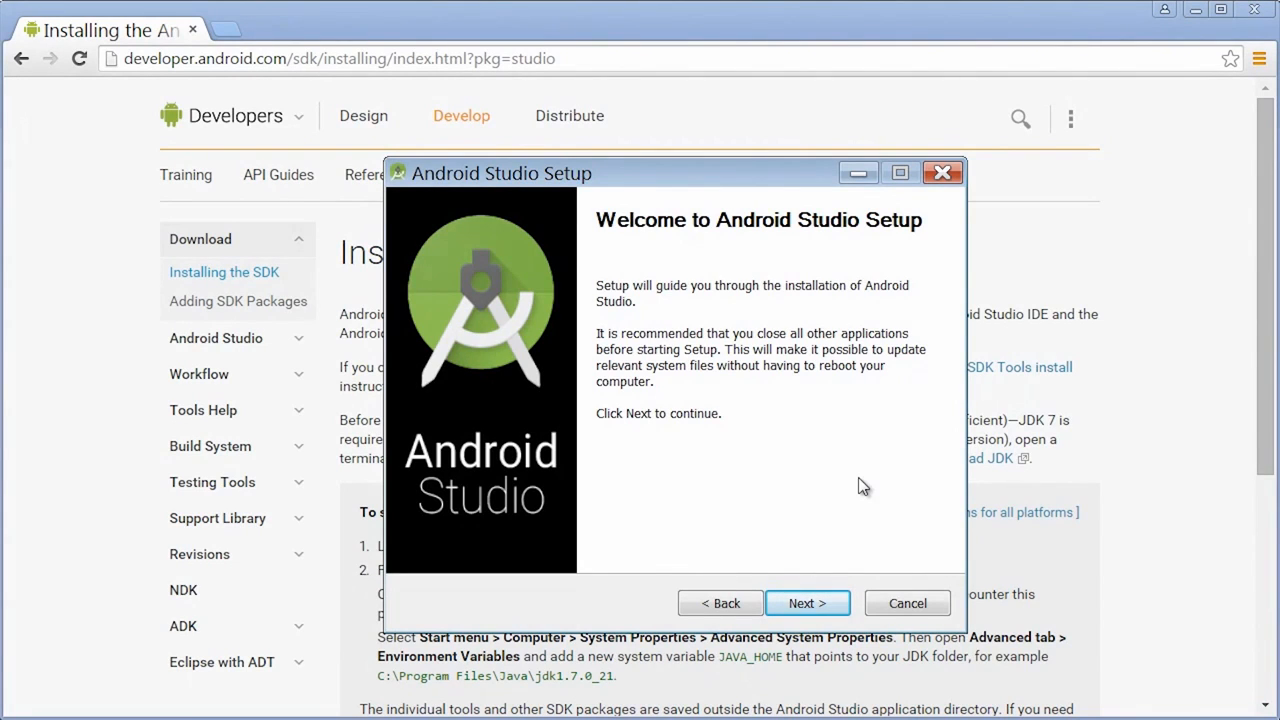
left_click(804, 605)
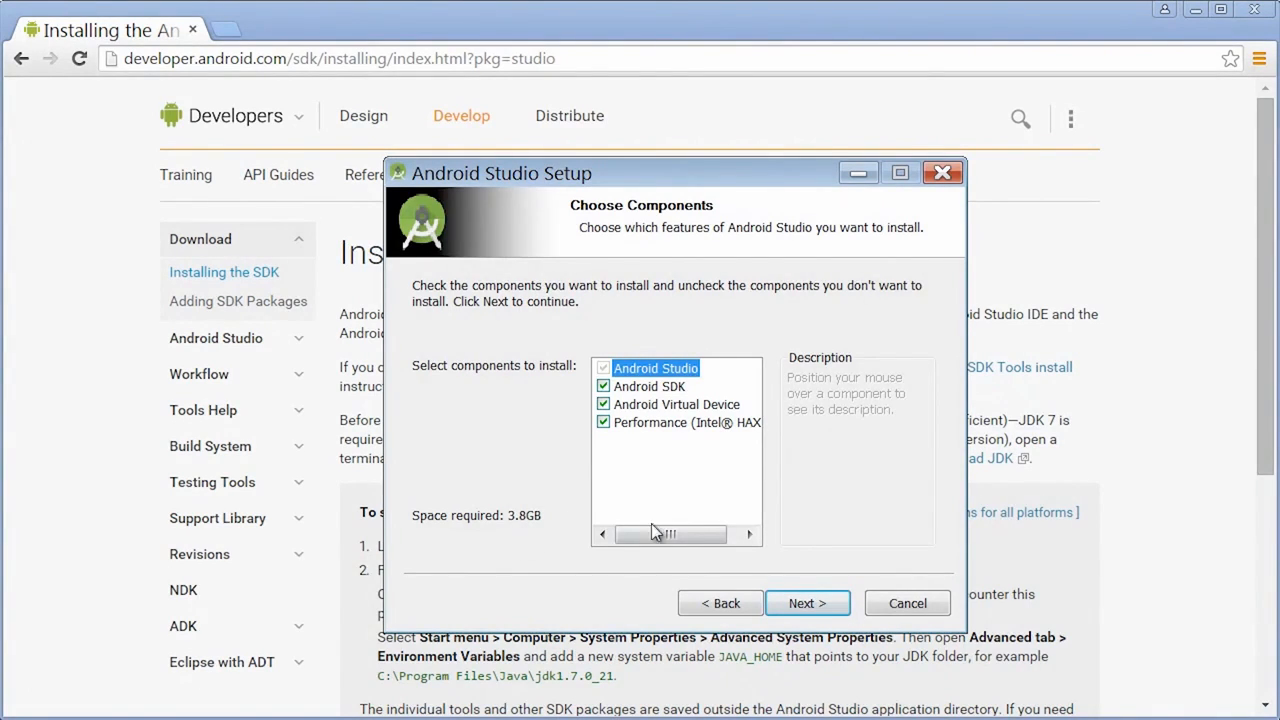
left_click(795, 603)
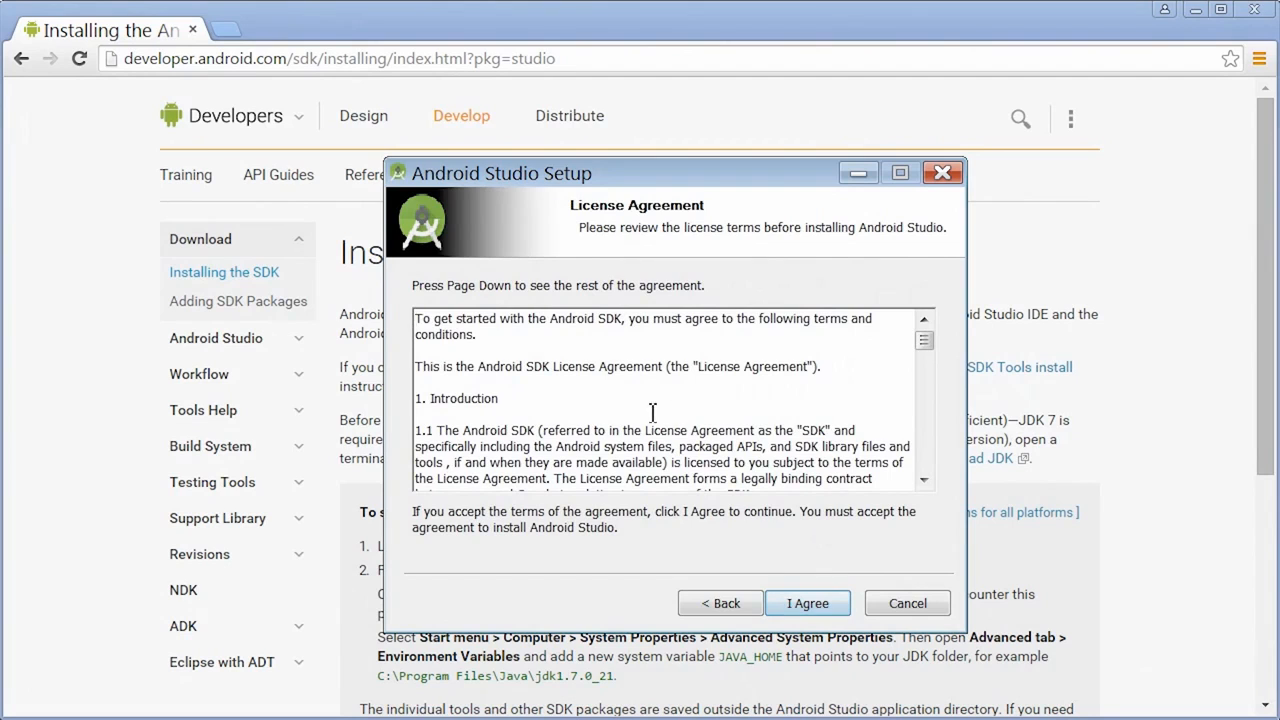
Agree to the Android SDK and Intel Hardware Accelerated Execution Manager licenses in the setup.
left_click_drag(924, 341, 942, 503)
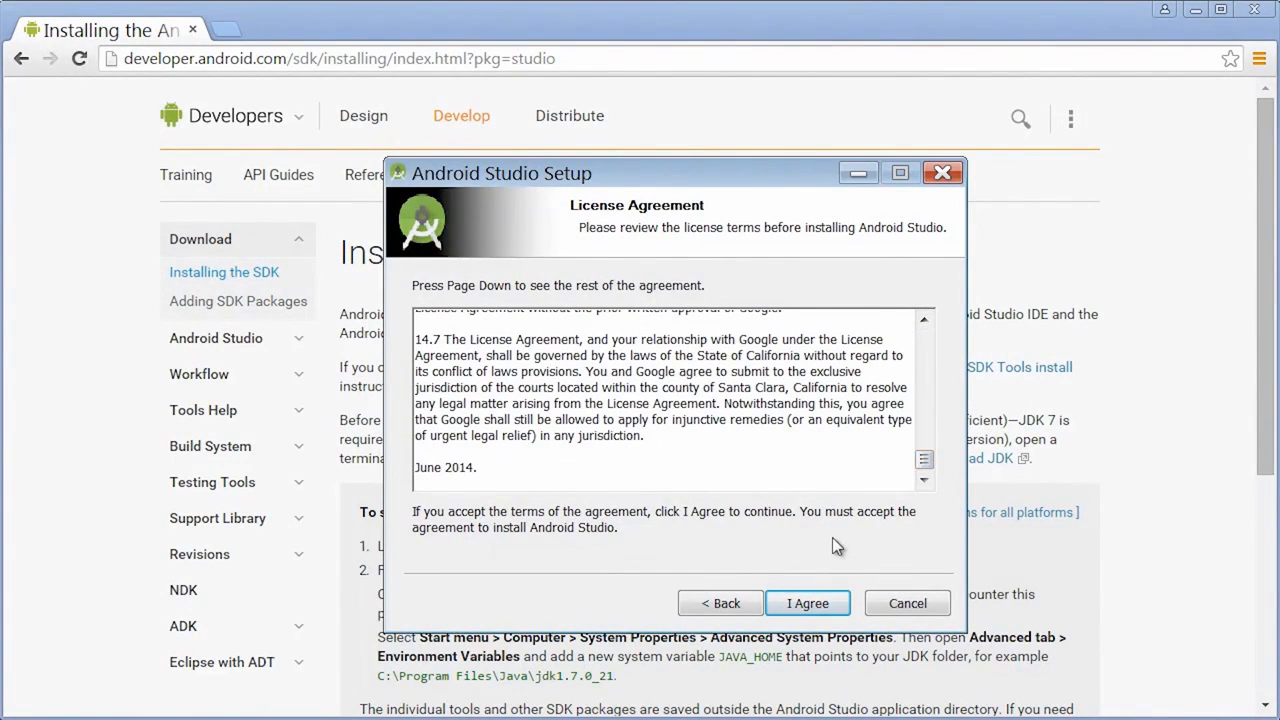
left_click(818, 604)
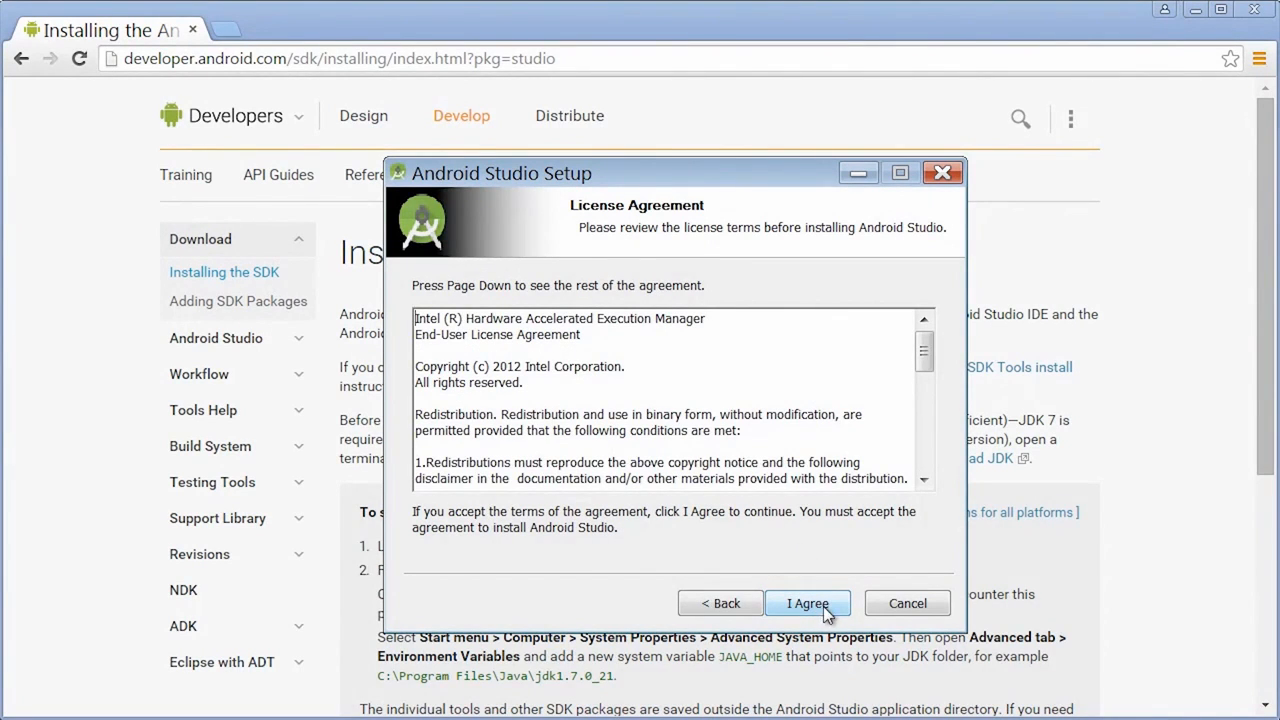
left_click(822, 600)
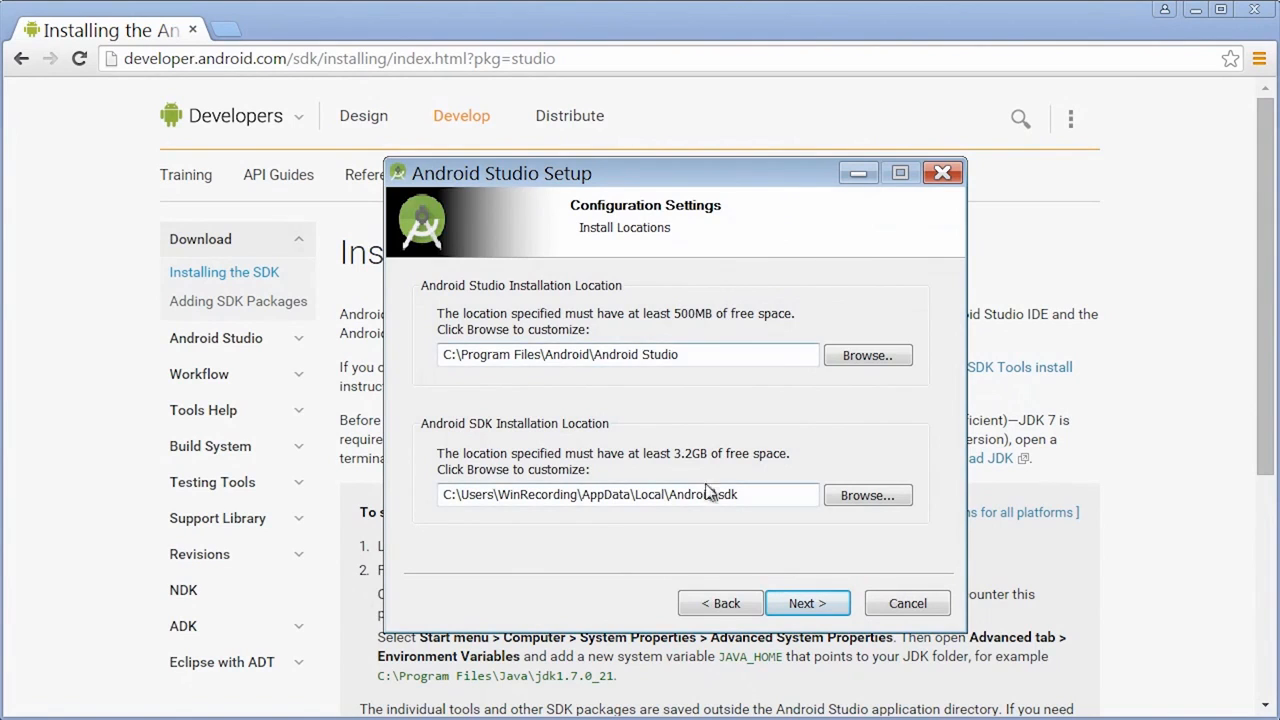
Install Android Studio with the default install locations, the recommended 2 GB emulator RAM and the Android Studio Start Menu folder.
left_click(800, 607)
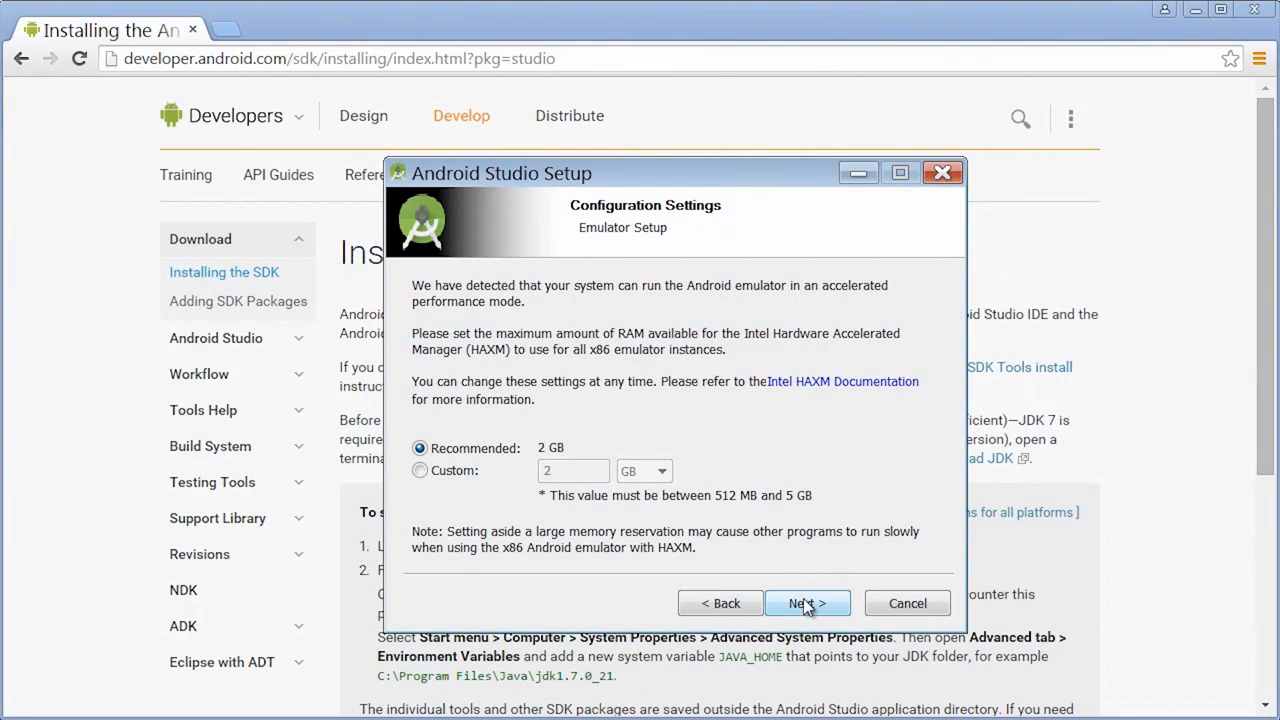
left_click(828, 608)
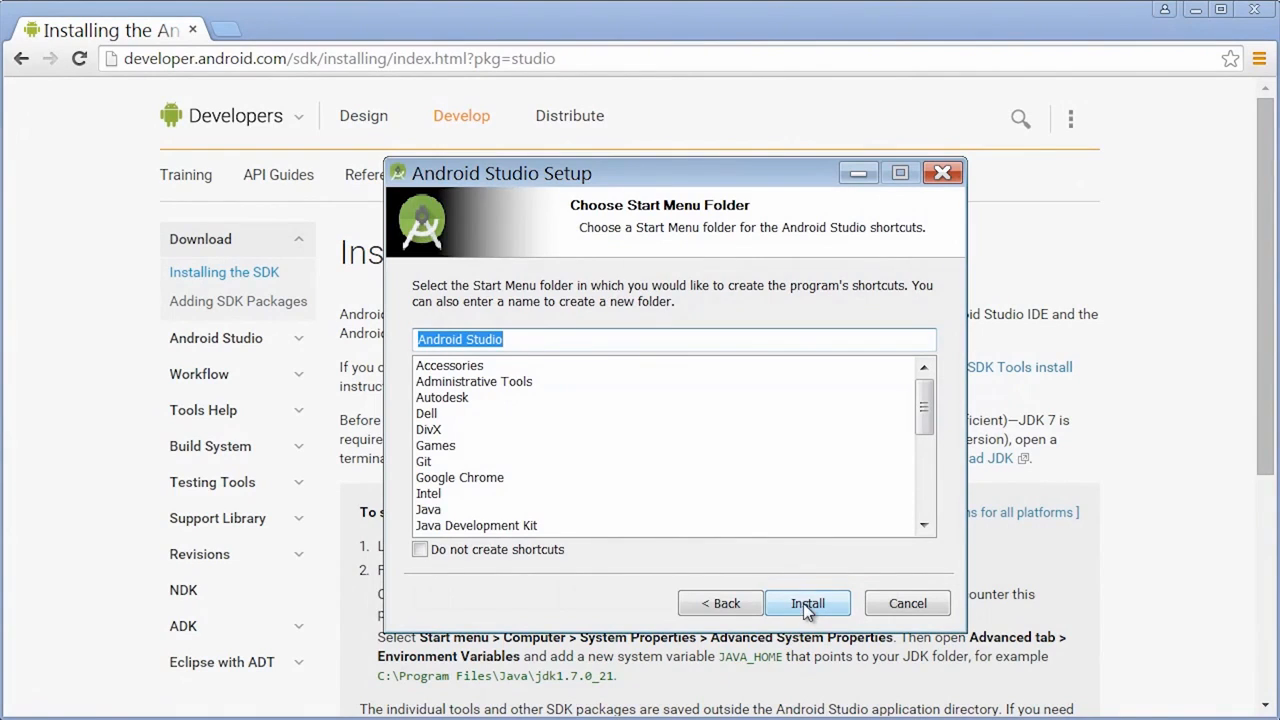
left_click(811, 605)
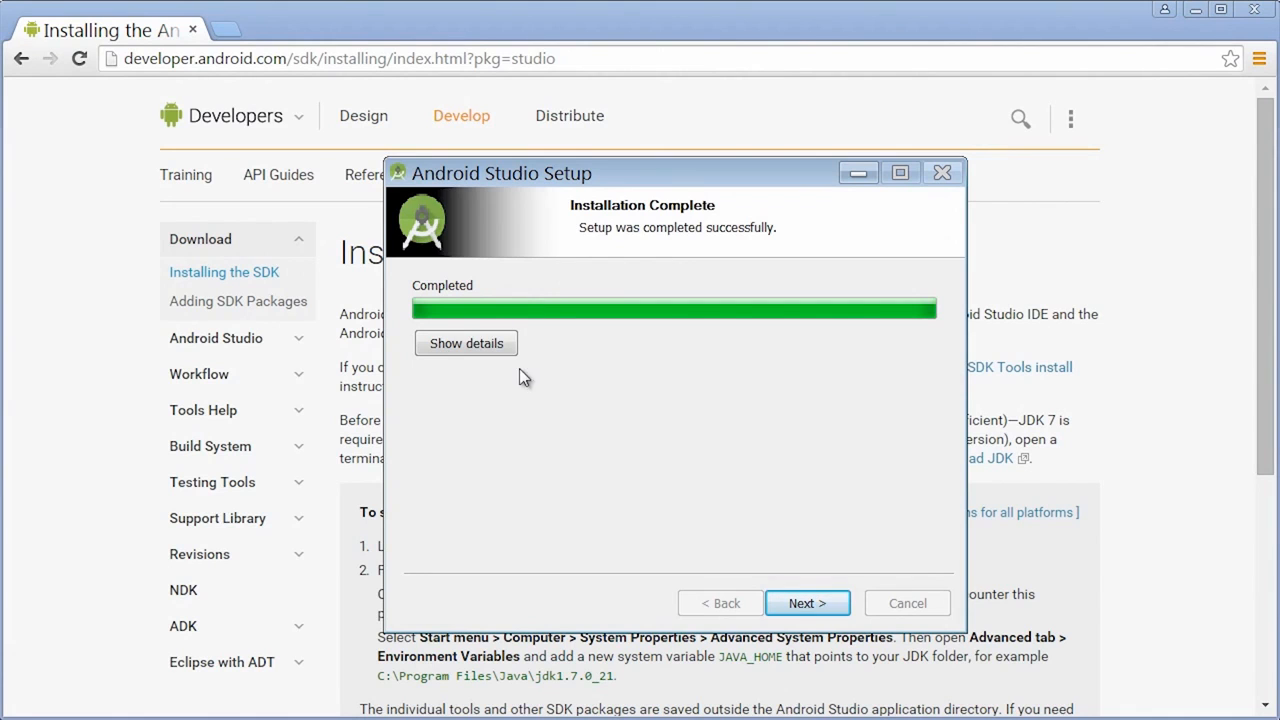
Review the installation details, then finish setup with Android Studio started and no previous settings imported.
left_click(474, 348)
mouse_move(924, 517)
left_mouse_down()
mouse_move(864, 319)
mouse_move(922, 518)
left_mouse_up()
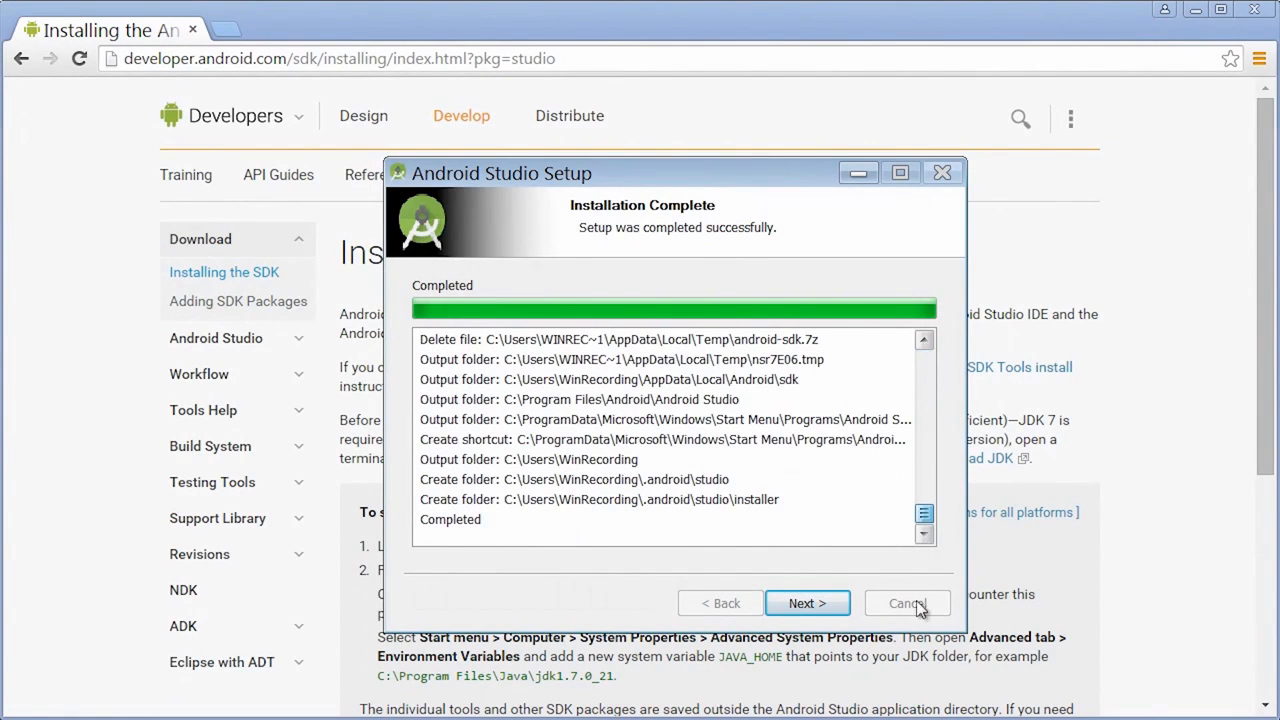
left_click(805, 604)
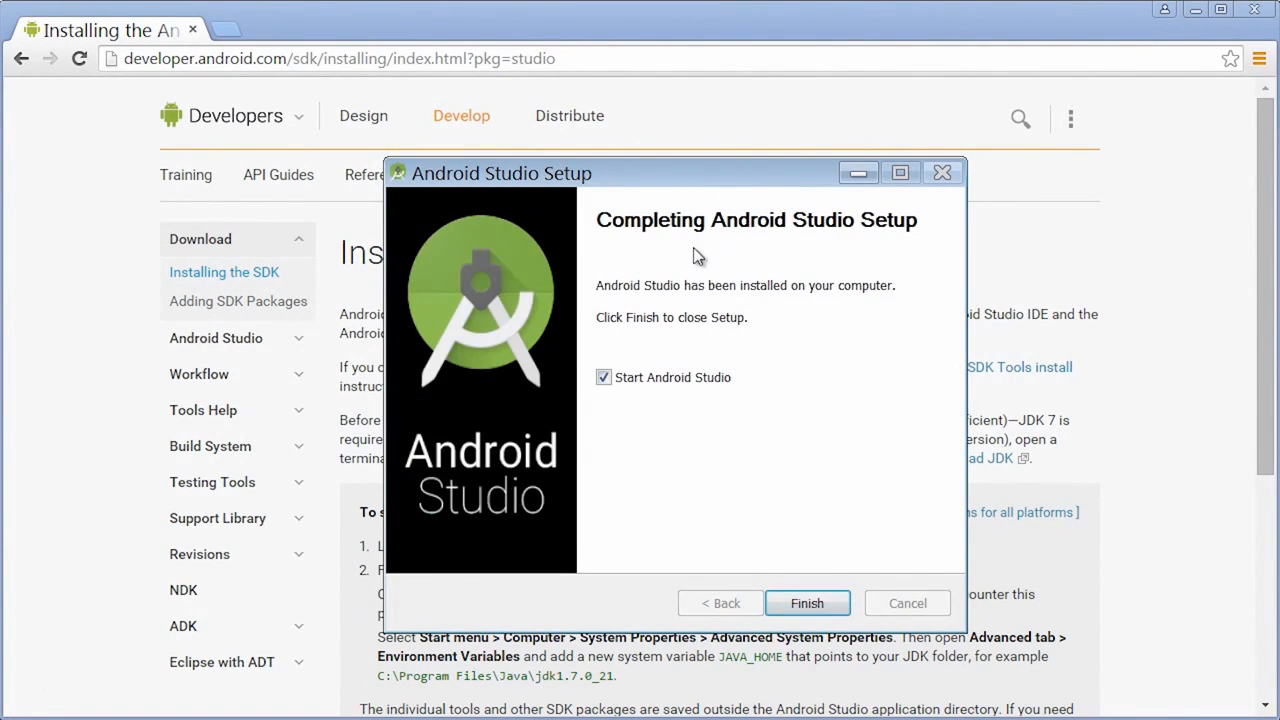
left_click(818, 605)
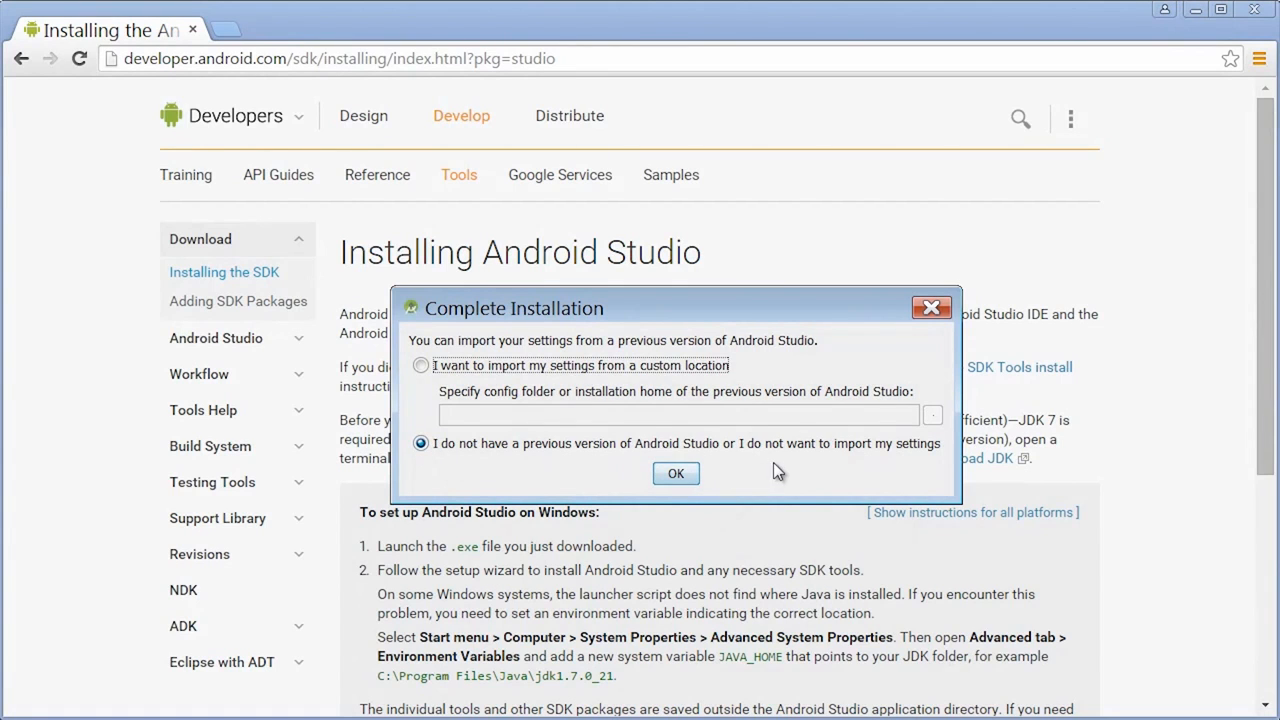
left_click(676, 474)
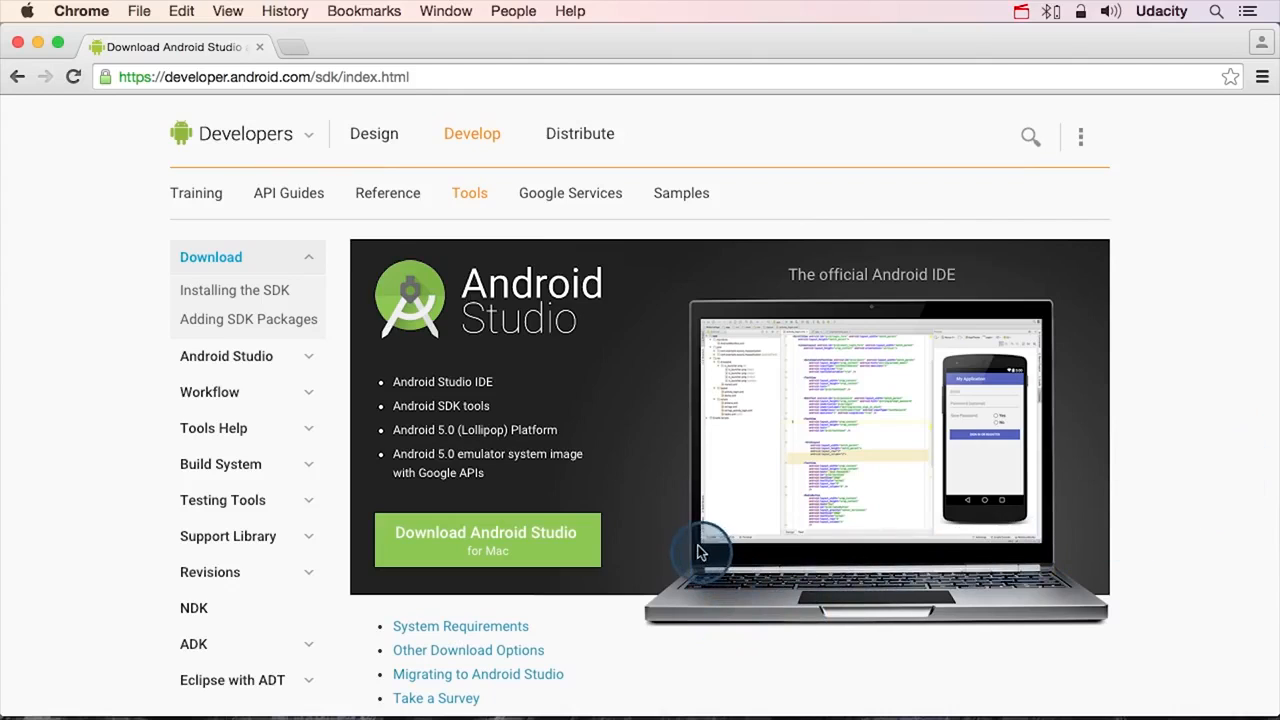
On the Mac, agree to the terms and conditions and download Android Studio for Mac.
left_click(525, 545)
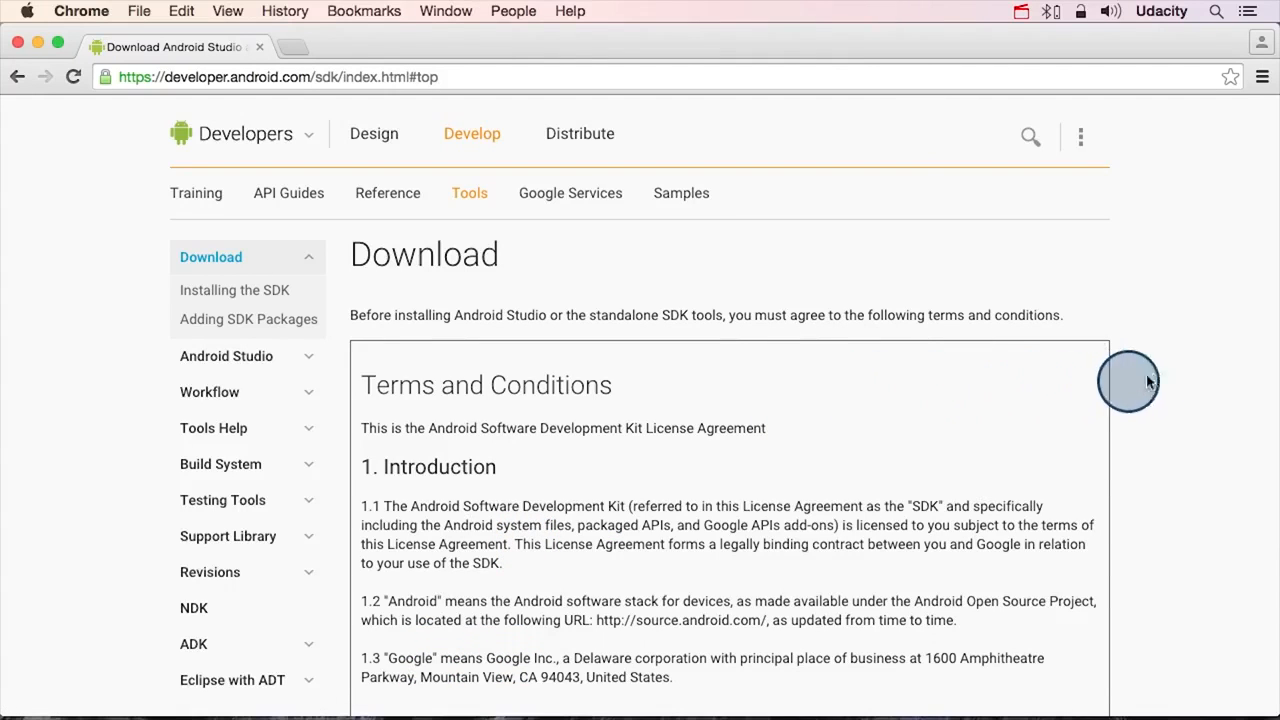
scroll(1203, 366, "down", 5)
left_click(367, 505)
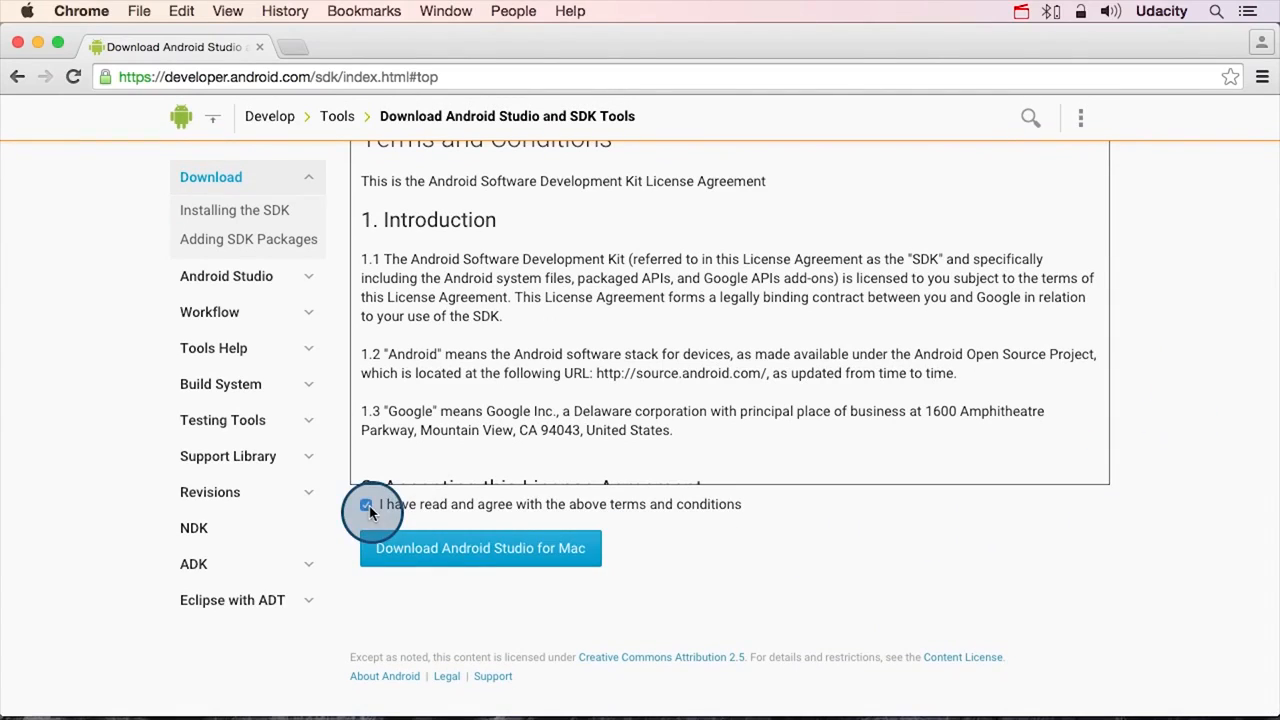
left_click(429, 560)
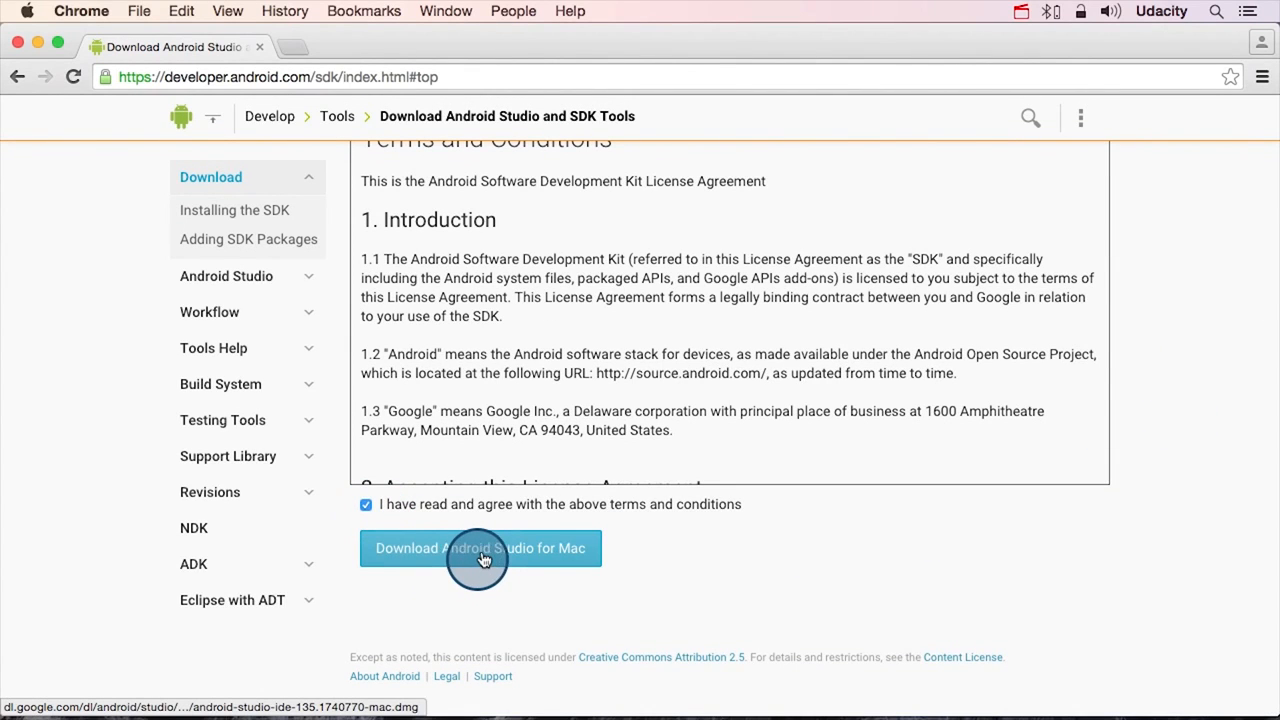
left_click(497, 555)
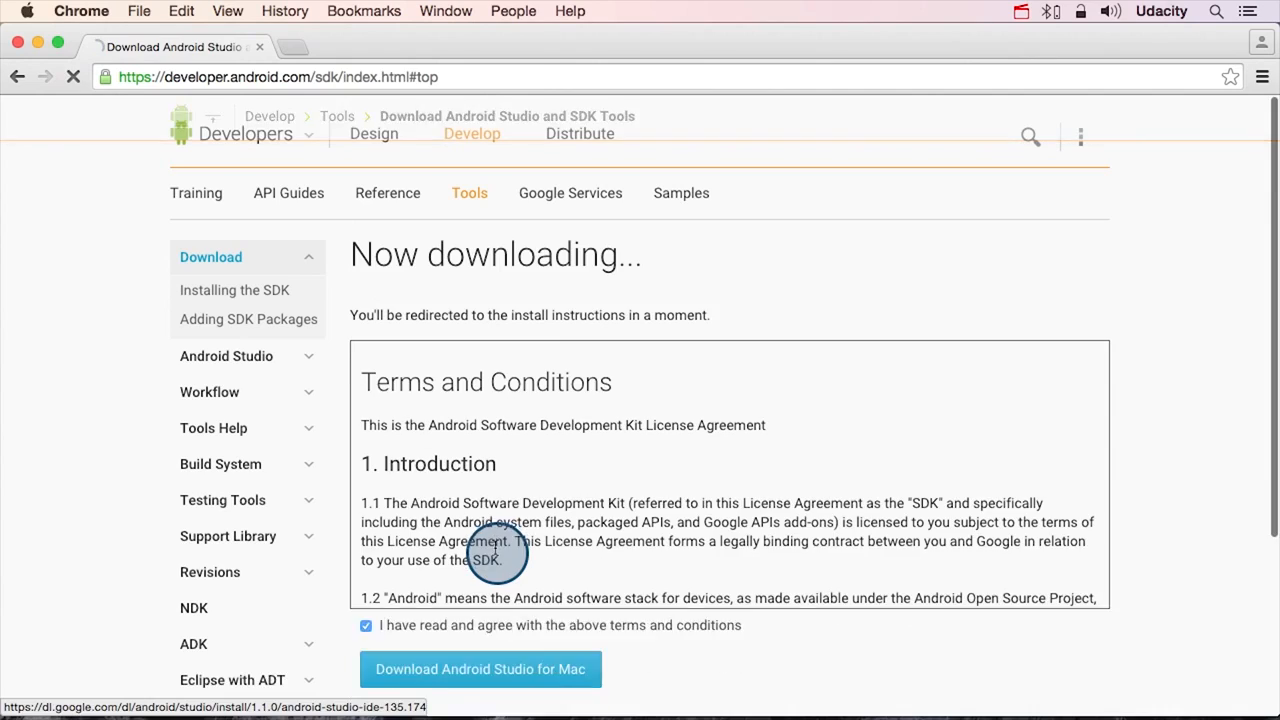
Open the downloaded Android Studio .dmg file and copy Android Studio into the Applications folder.
left_click(200, 691)
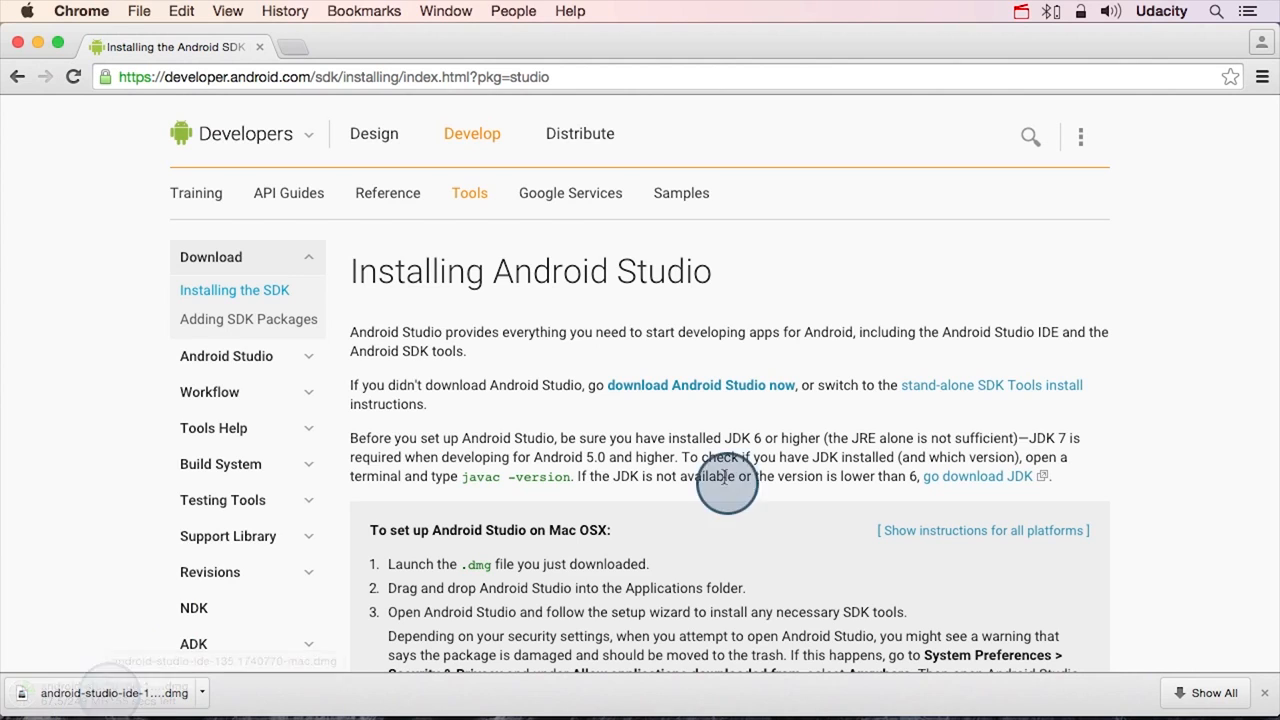
left_click(110, 692)
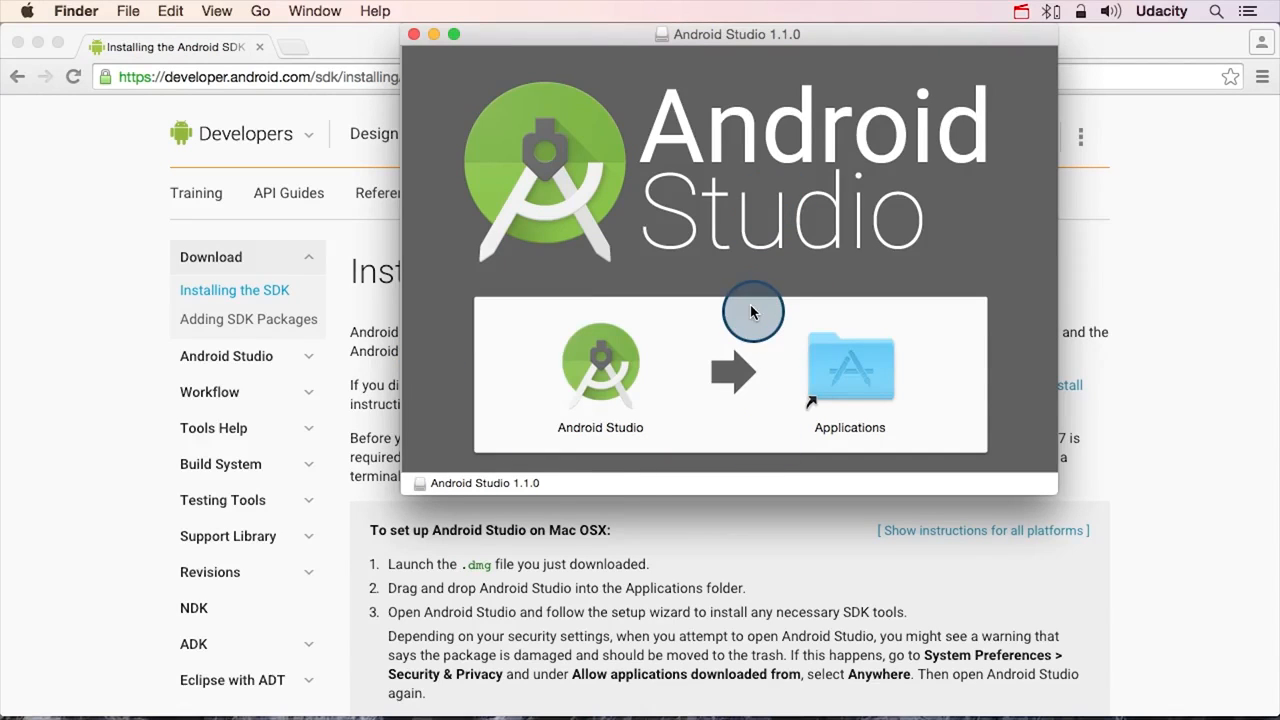
left_click(630, 335)
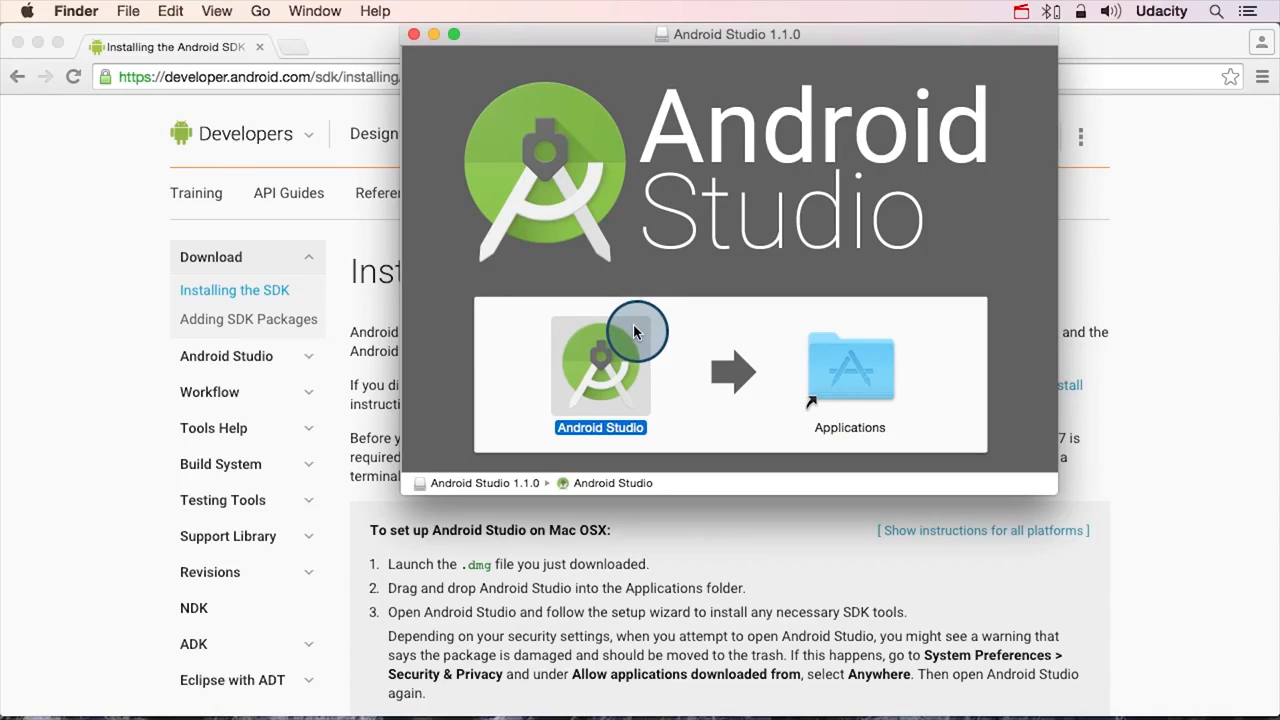
left_click_drag(633, 324, 850, 368)
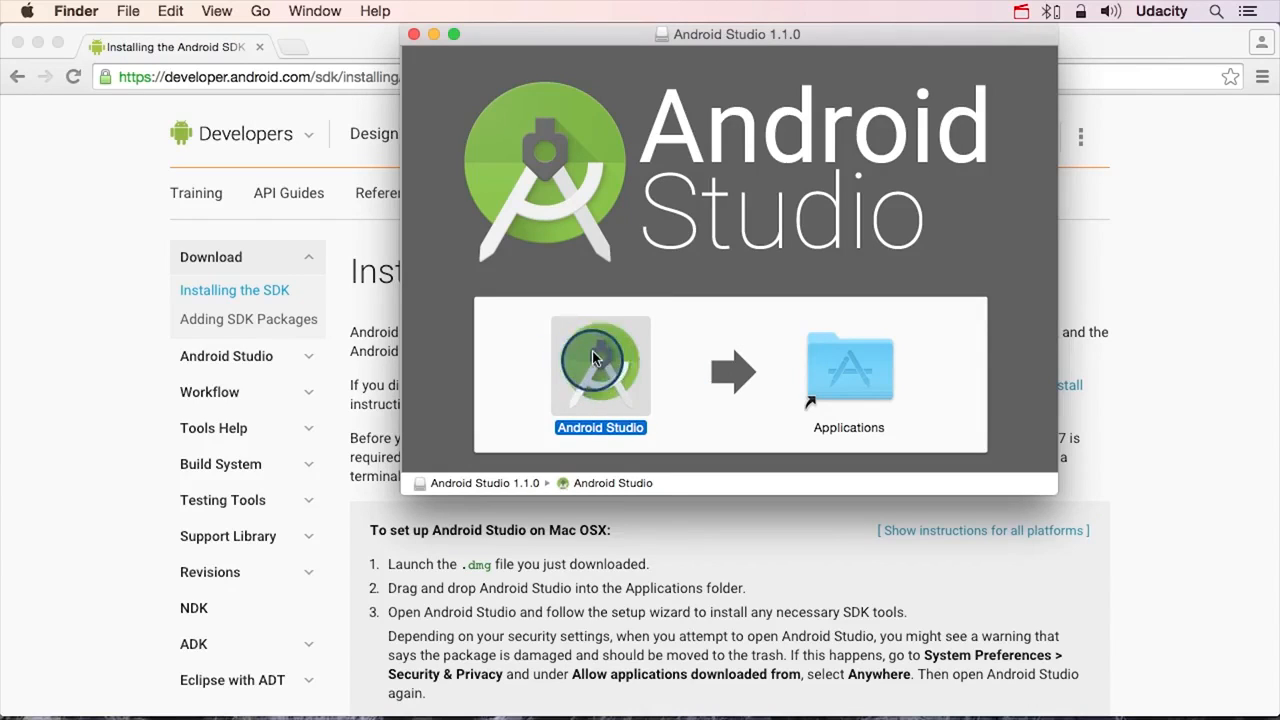
Launch Android Studio from the disk image, allow it to open and proceed past the setup wizard's welcome page.
double_click(600, 362)
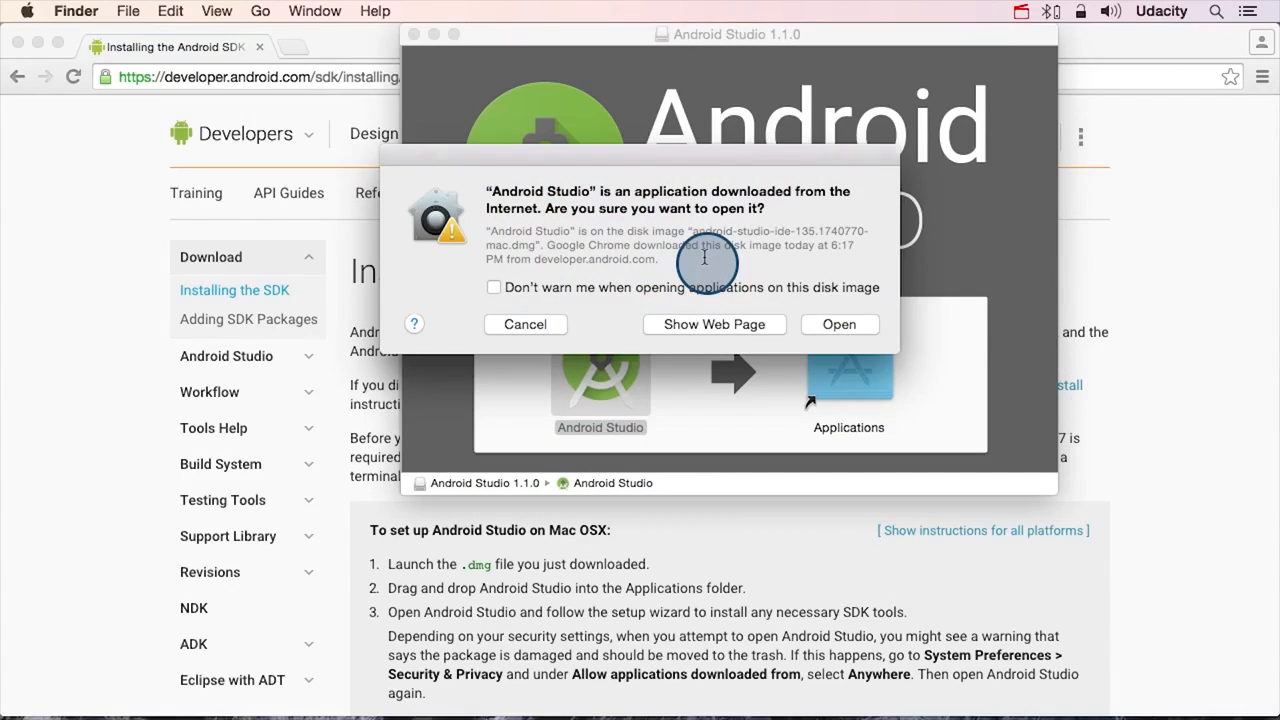
left_click(848, 326)
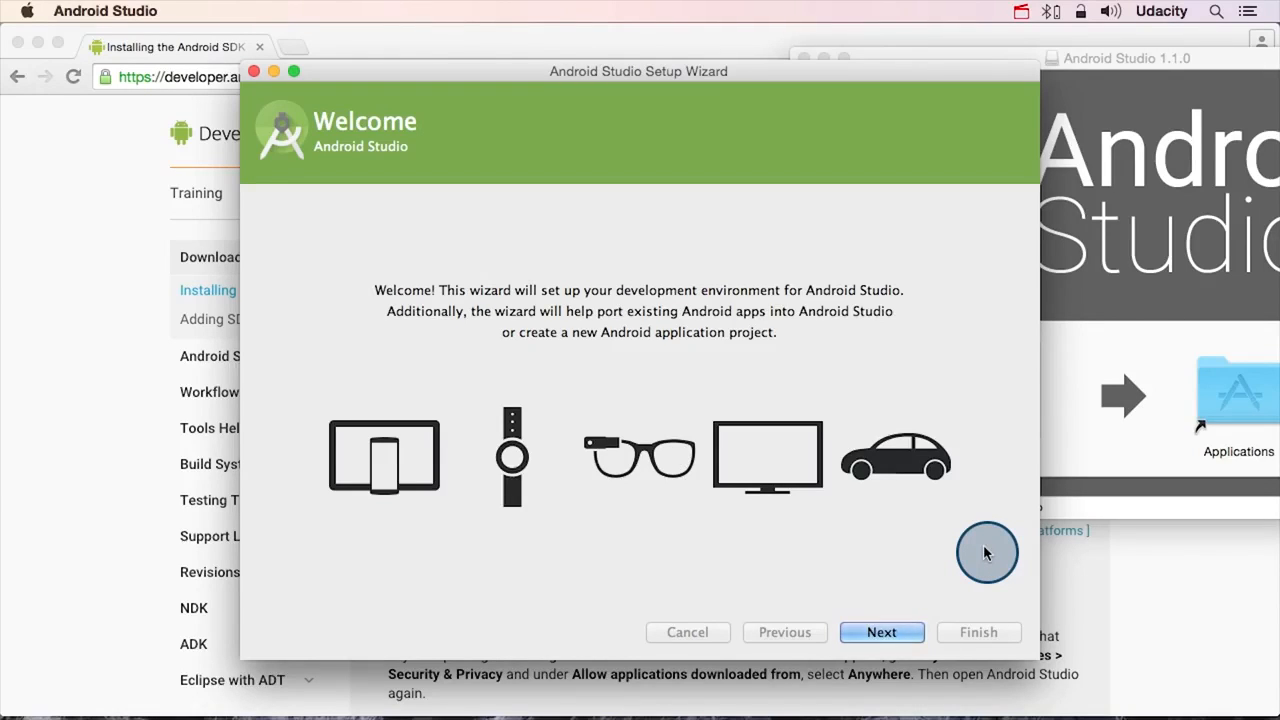
left_click(875, 633)
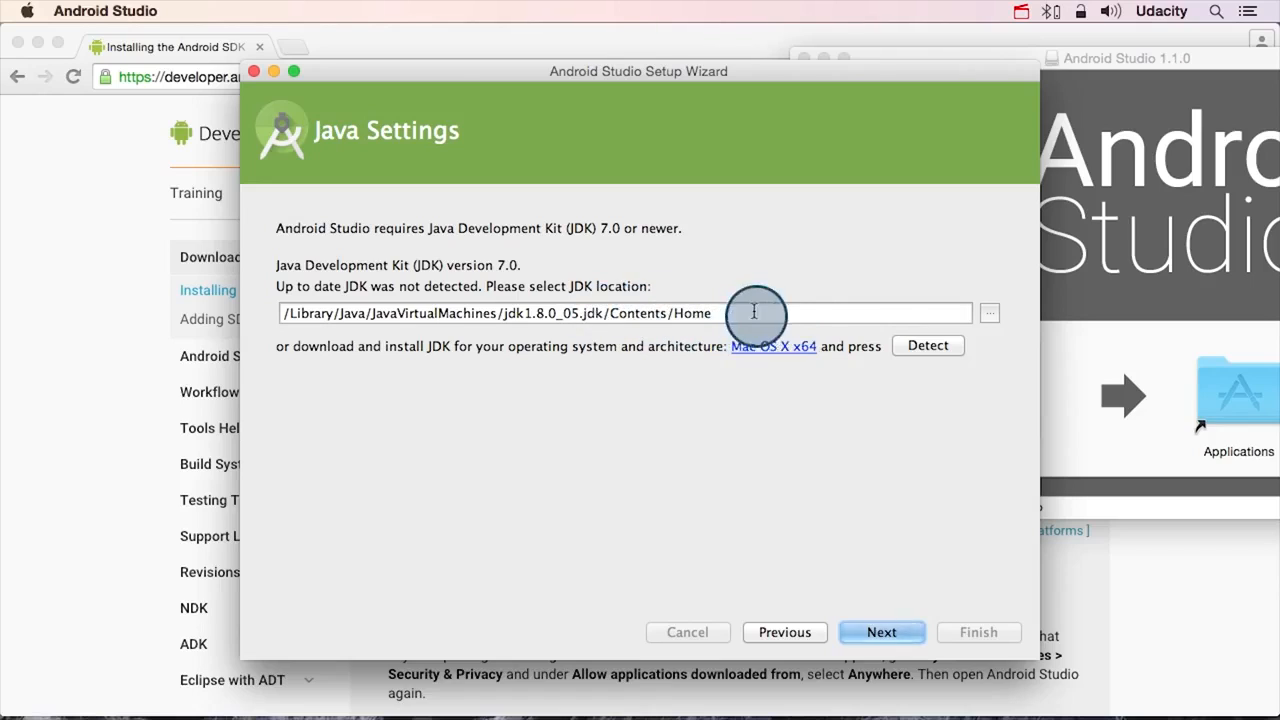
Accept the JDK location /Library/Java/JavaVirtualMachines/jdk1.8.0_05.jdk/Contents/Home and use the Standard setup type.
left_click(928, 346)
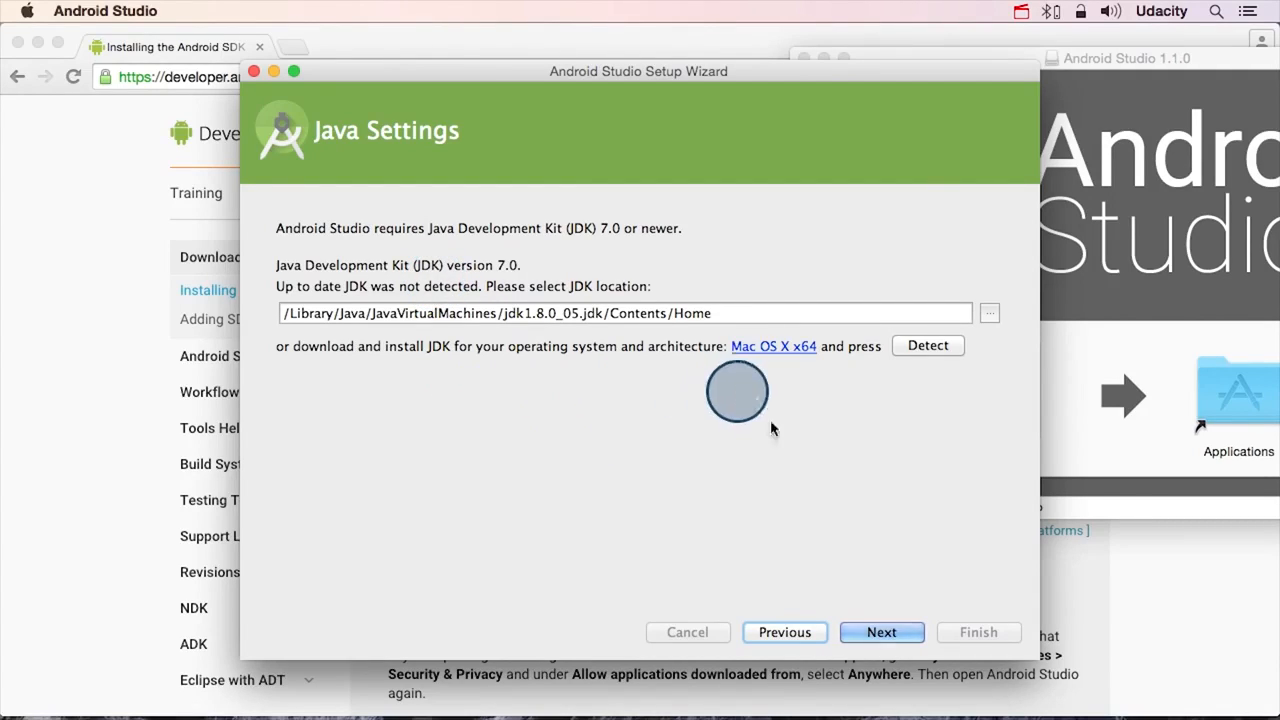
left_click(882, 632)
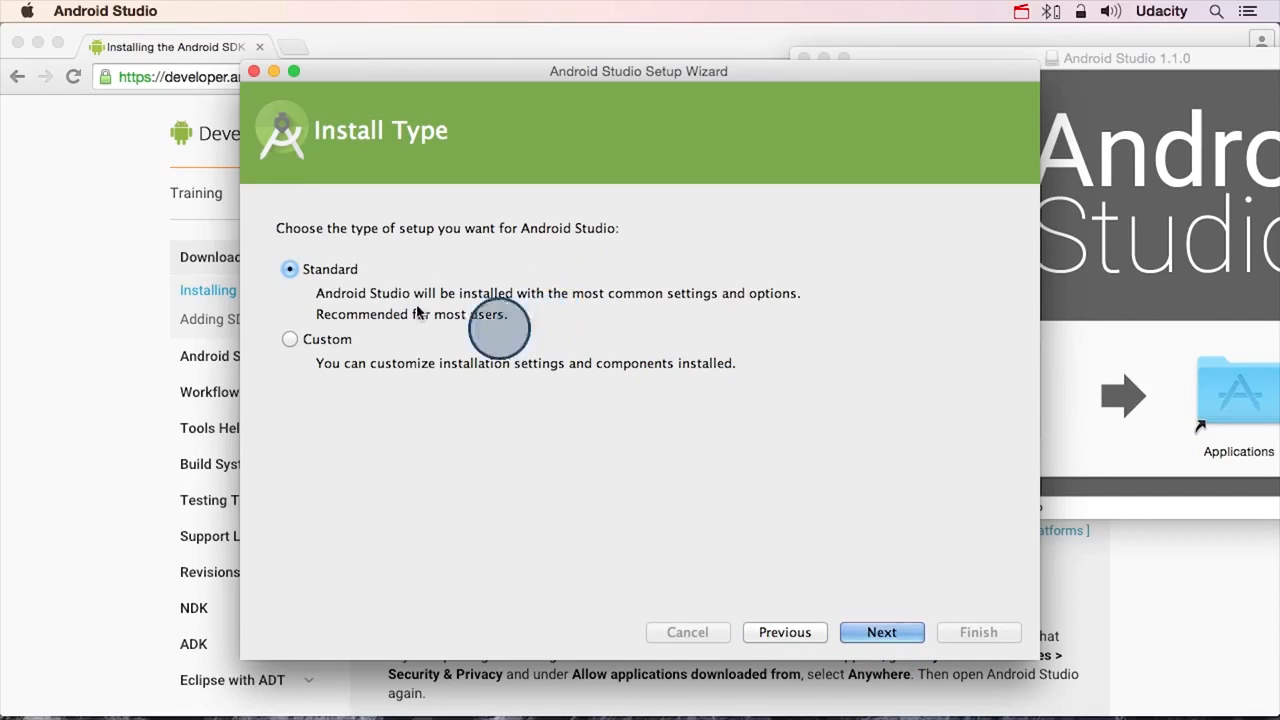
left_click(882, 632)
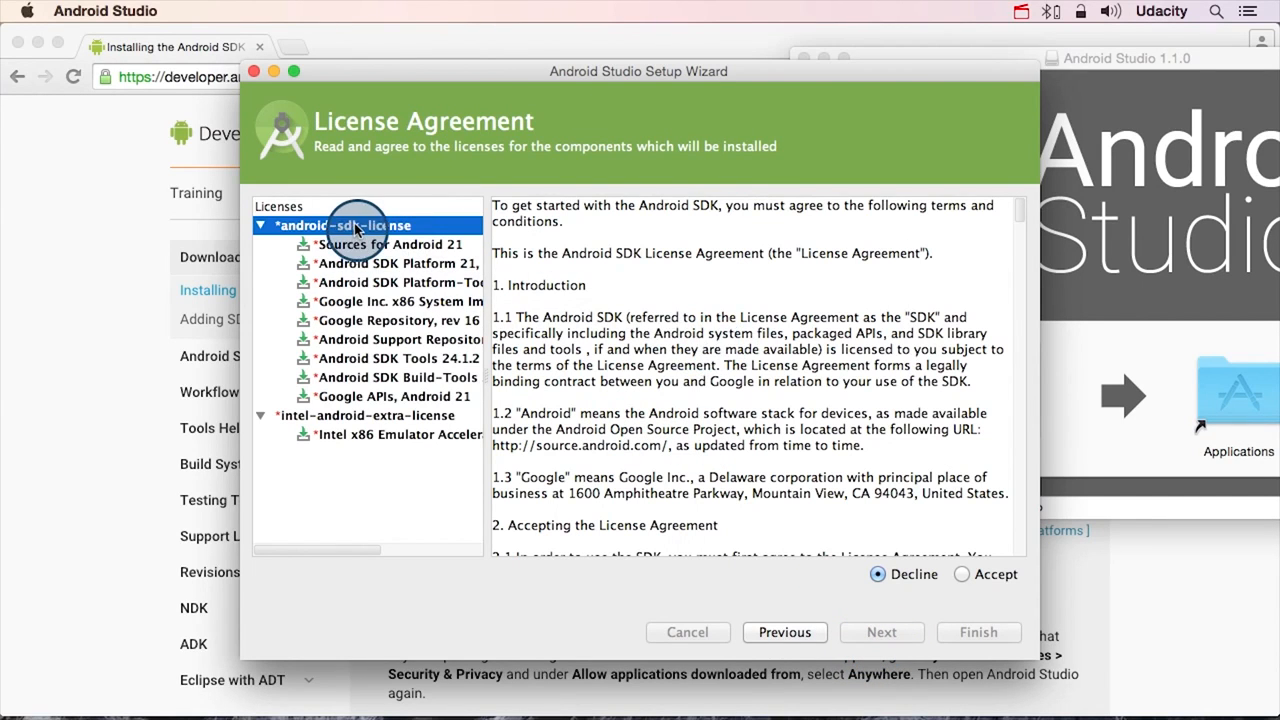
Accept both android-sdk-license and intel-android-extra-license and start the component installation.
left_click(962, 576)
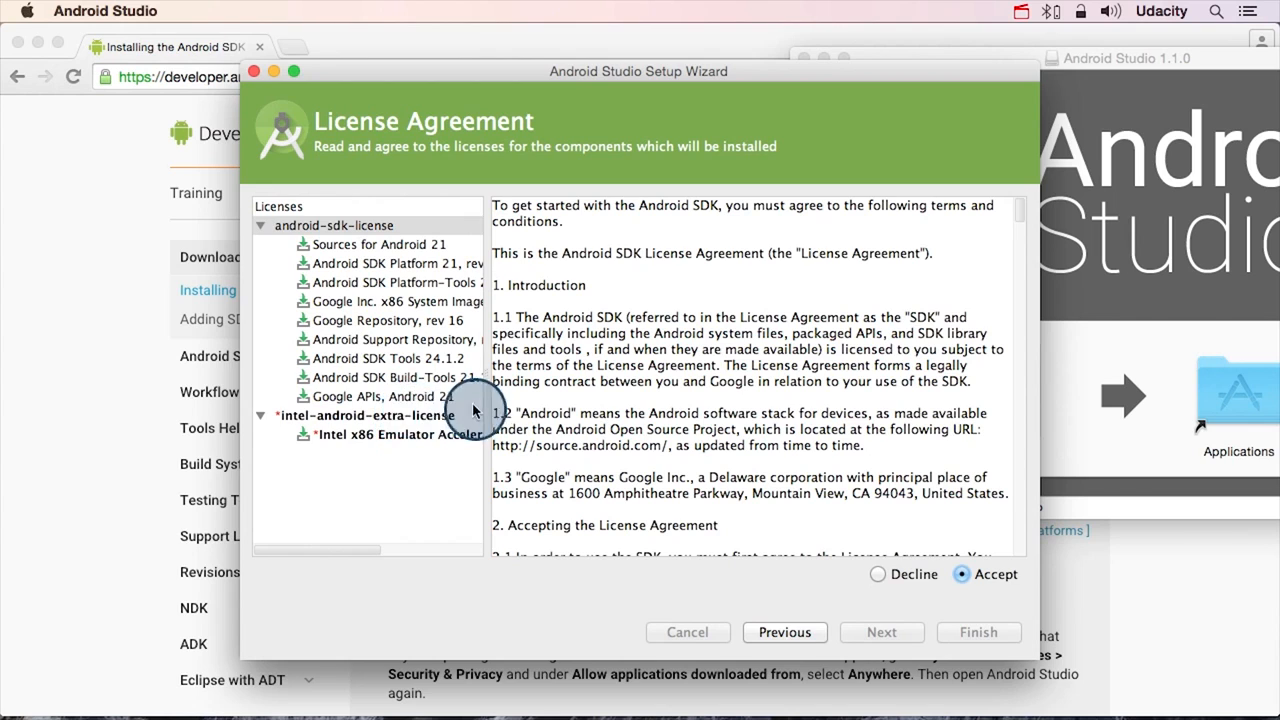
left_click(298, 418)
left_click(963, 576)
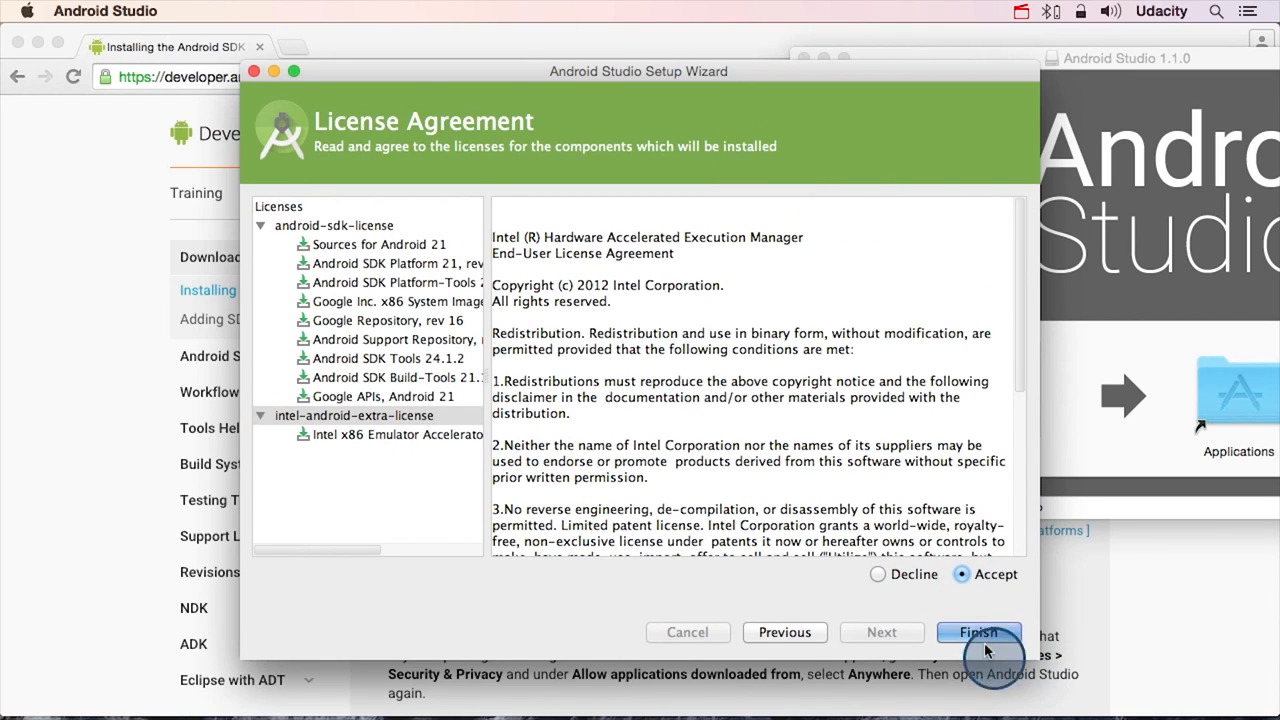
left_click(979, 633)
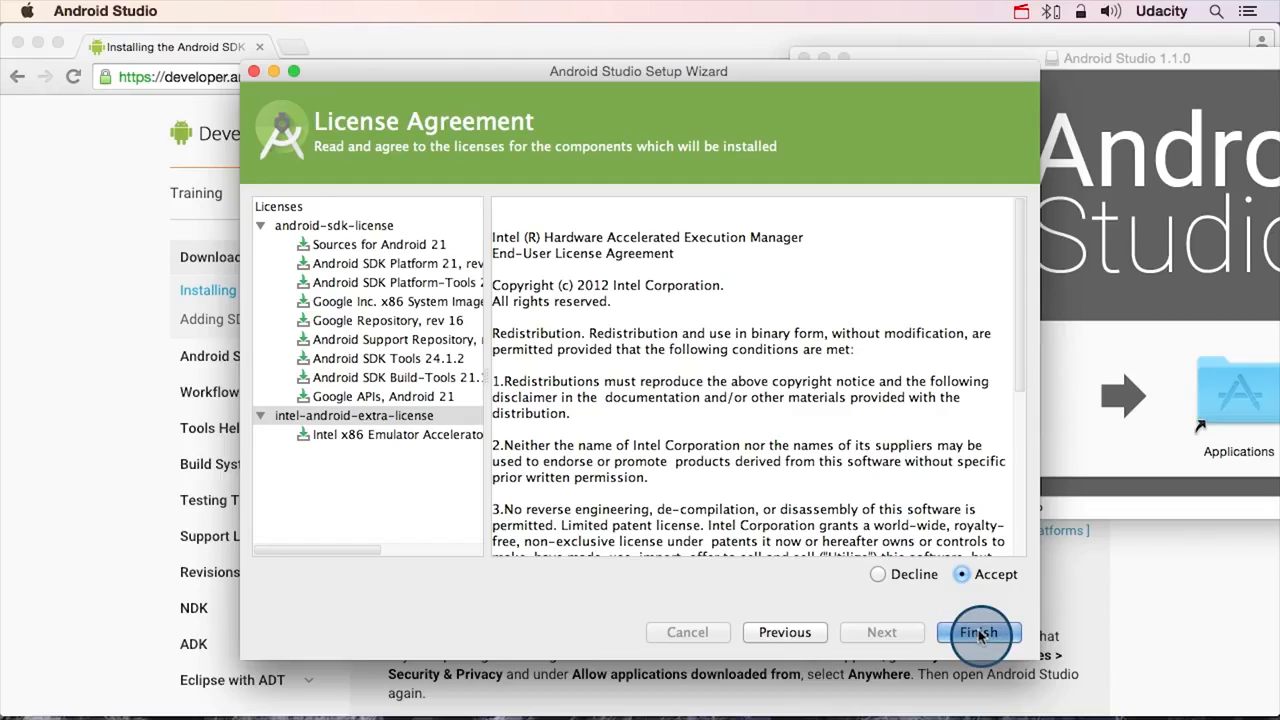
left_click(979, 633)
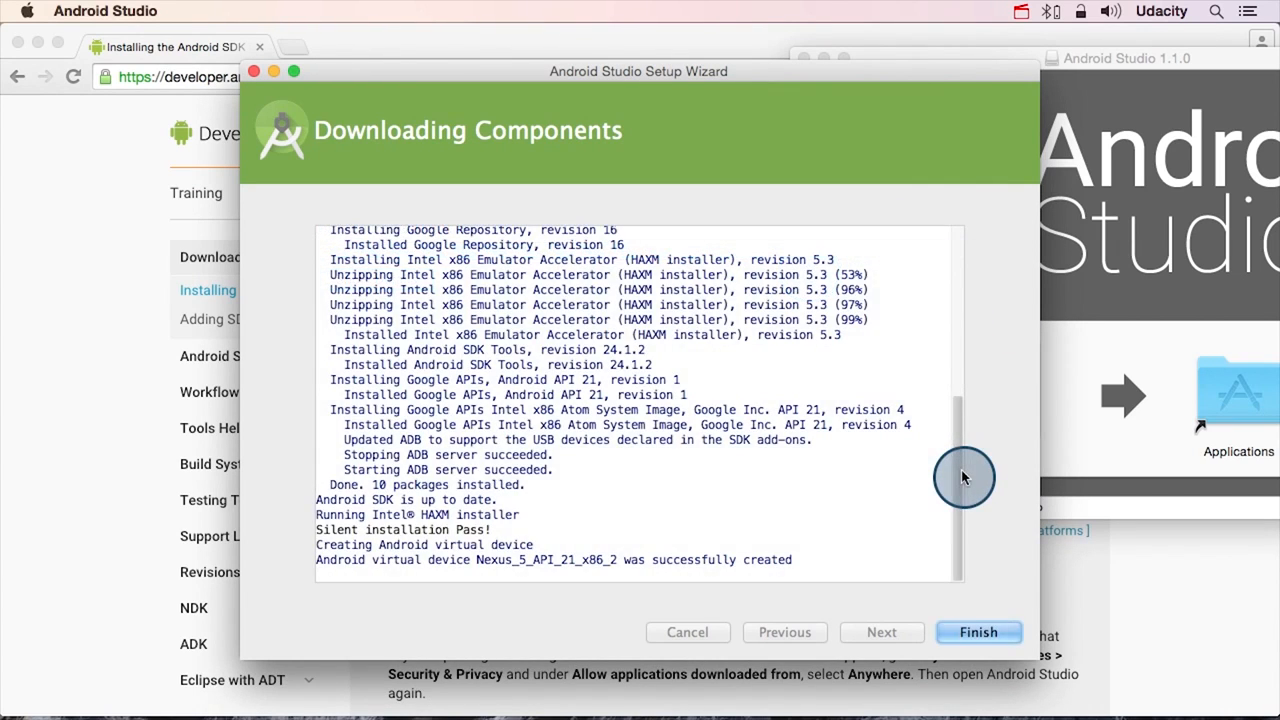
Review the component installation log from beginning to end and finish the setup wizard.
left_click_drag(963, 466, 962, 283)
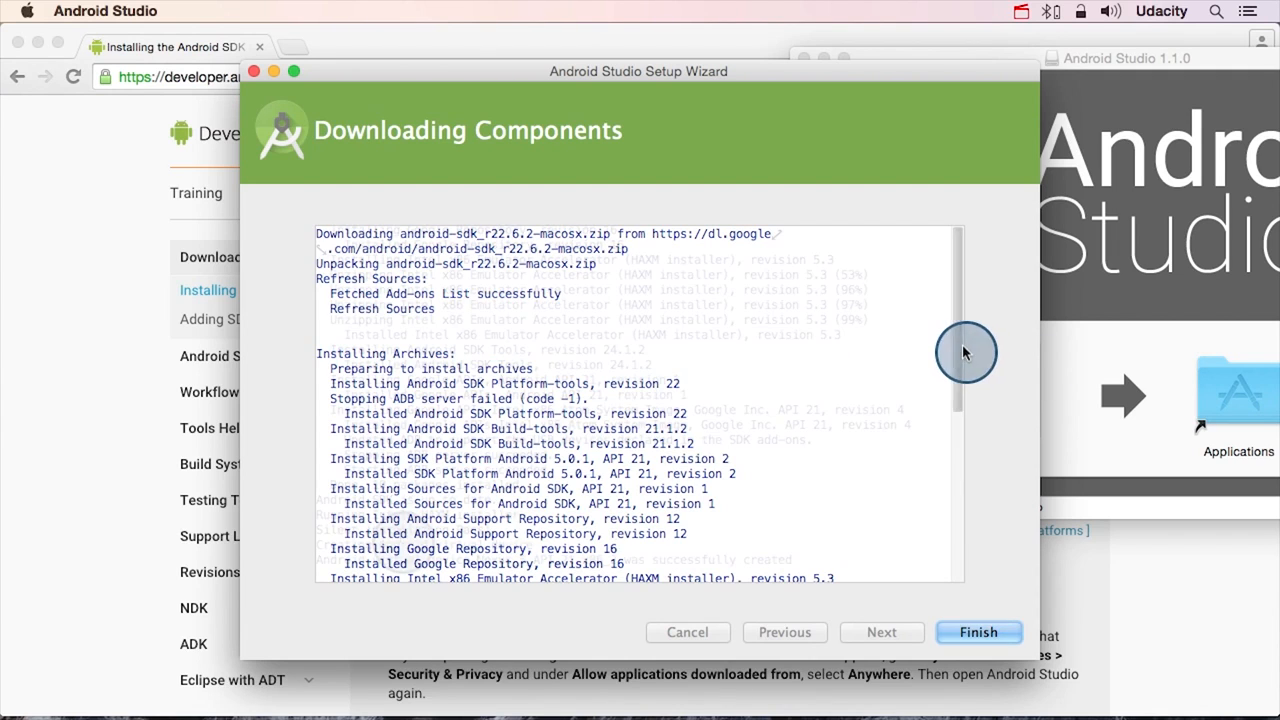
left_click_drag(966, 349, 390, 535)
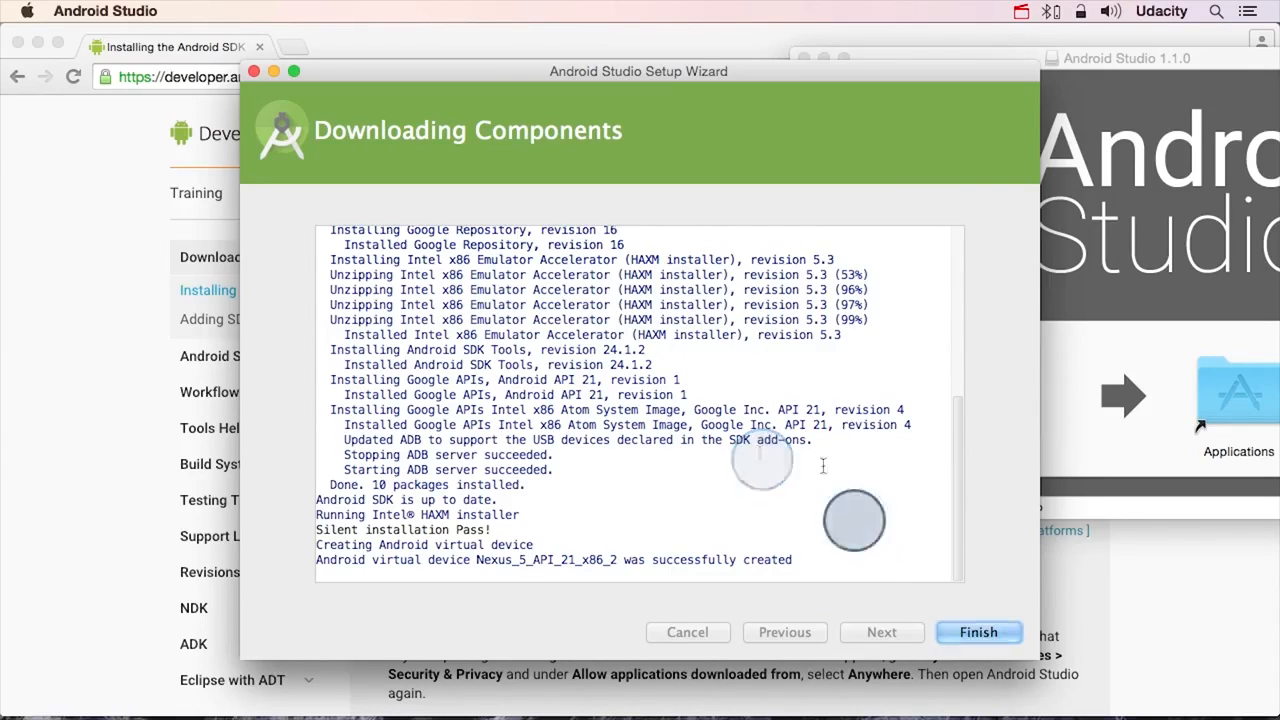
left_click(963, 635)
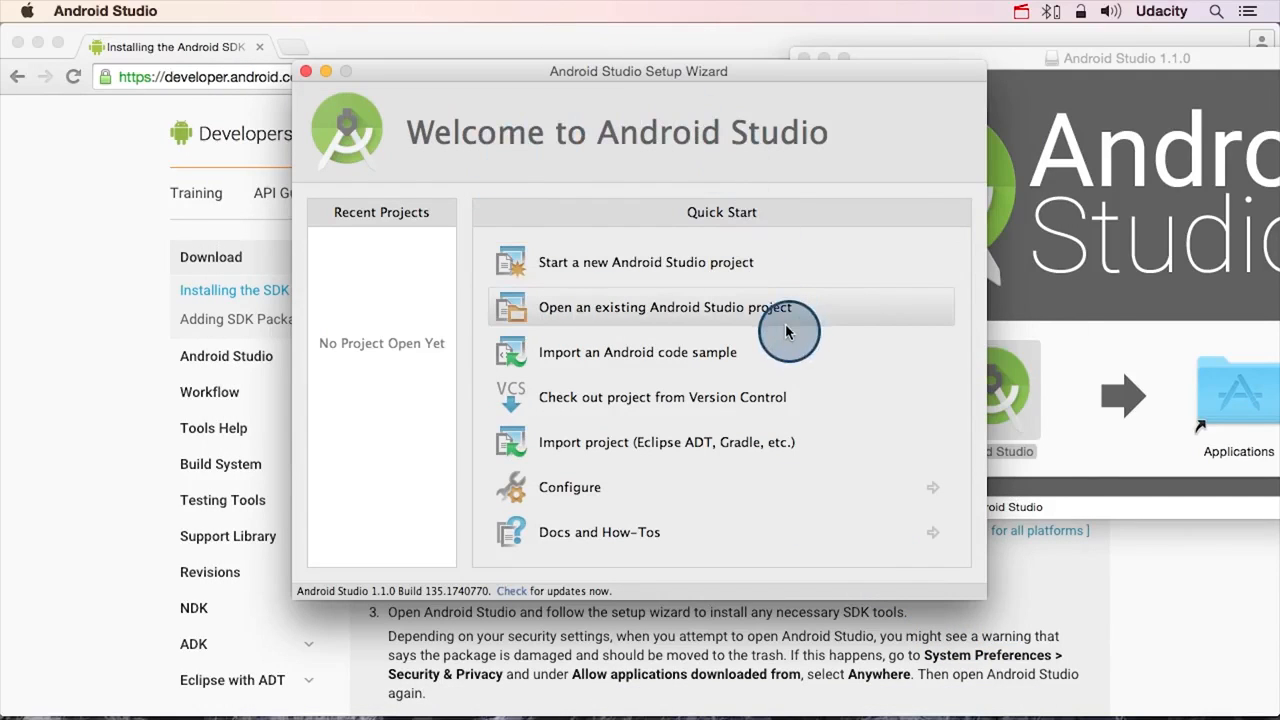